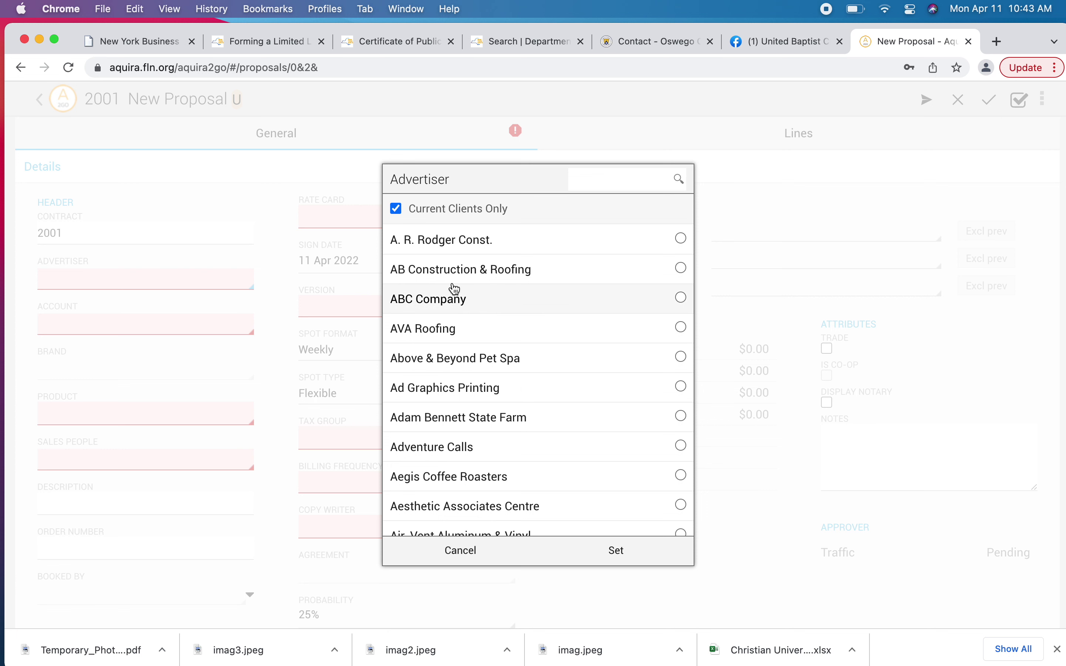
click(583, 179)
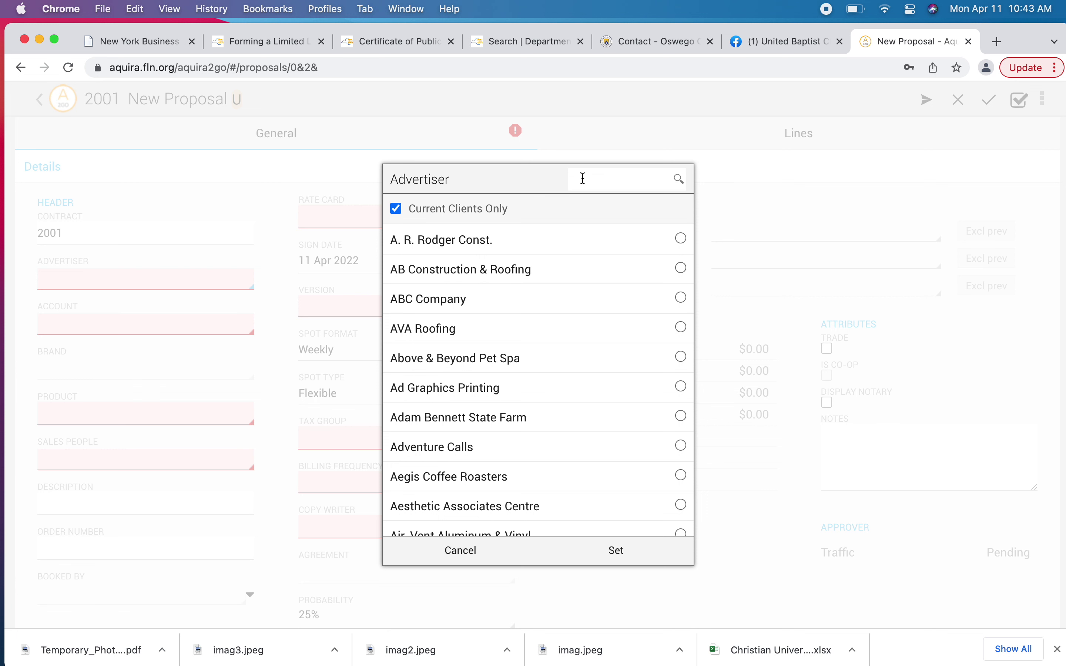
text(spru)
key(BackSpace)
key(BackSpace)
key(BackSpace)
key(BackSpace)
Set the new proposal's advertiser to Bugs Bee Gone
scroll(528, 367, down, 15)
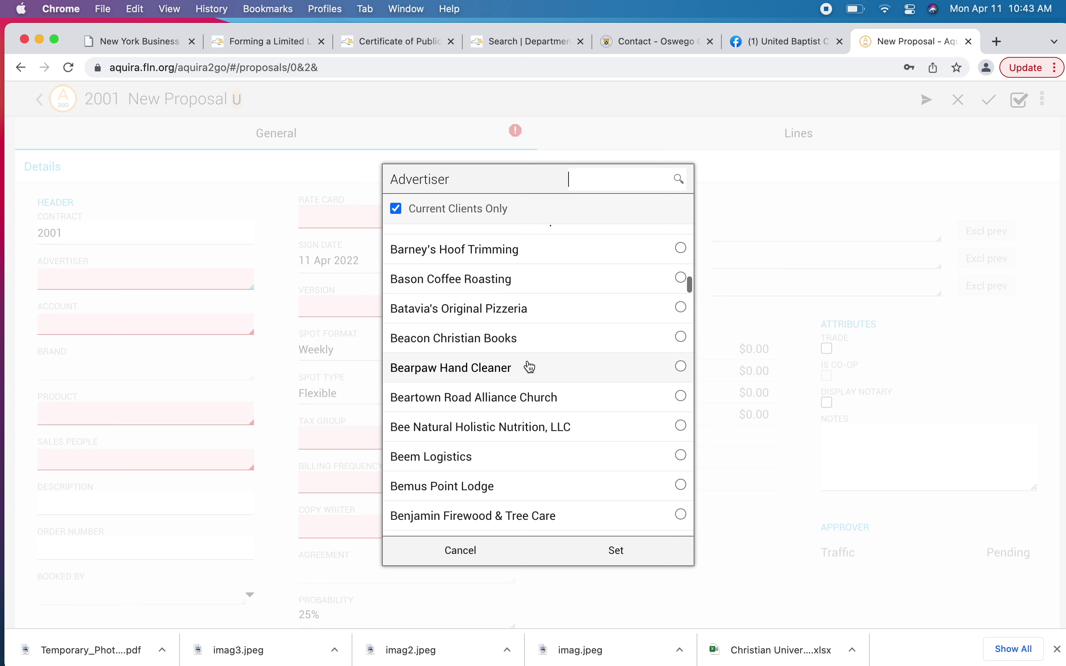
scroll(530, 367, down, 10)
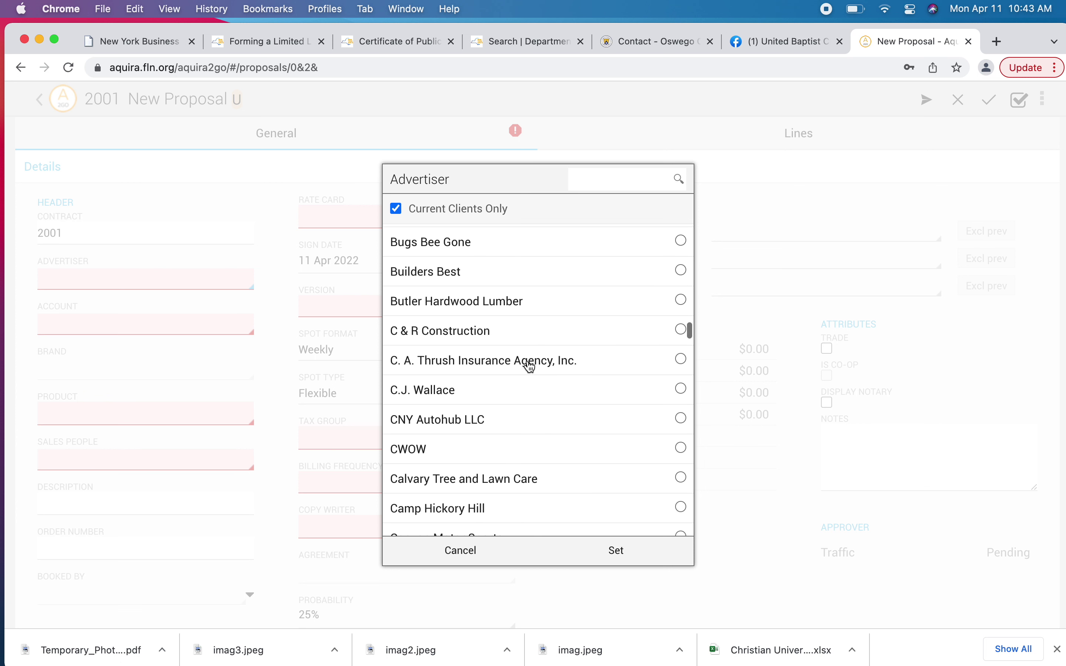
click(470, 247)
click(623, 551)
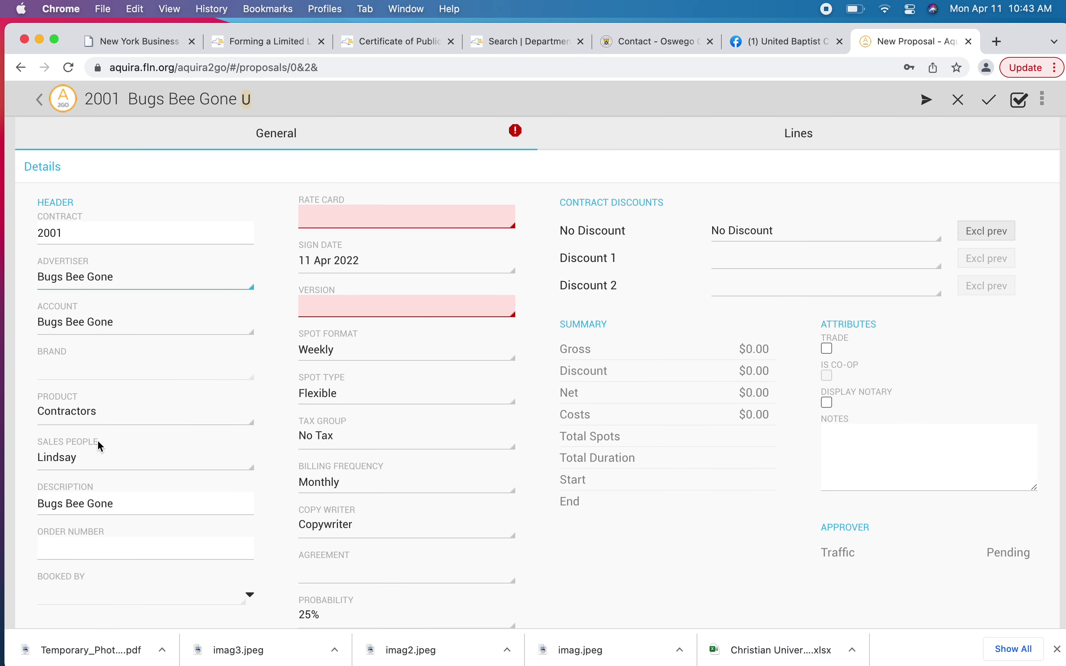
scroll(98, 442, down, 3)
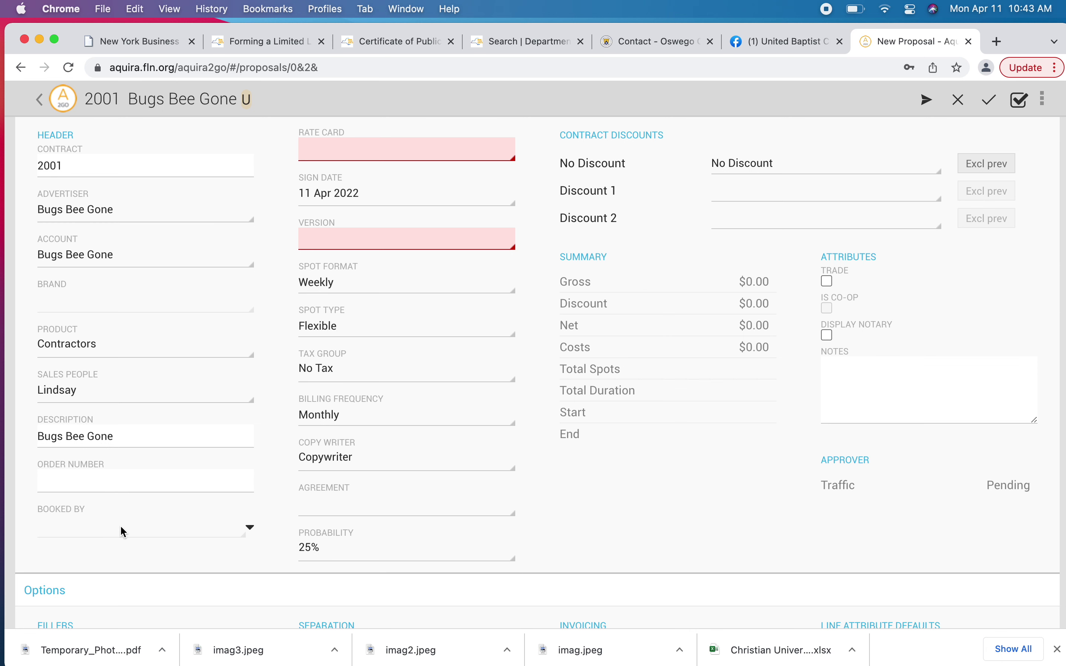
click(250, 528)
scroll(253, 533, up, 3)
Set the proposal's rate card to Program Sponsor 2021 and its version to Region 3-4/1/21
click(424, 213)
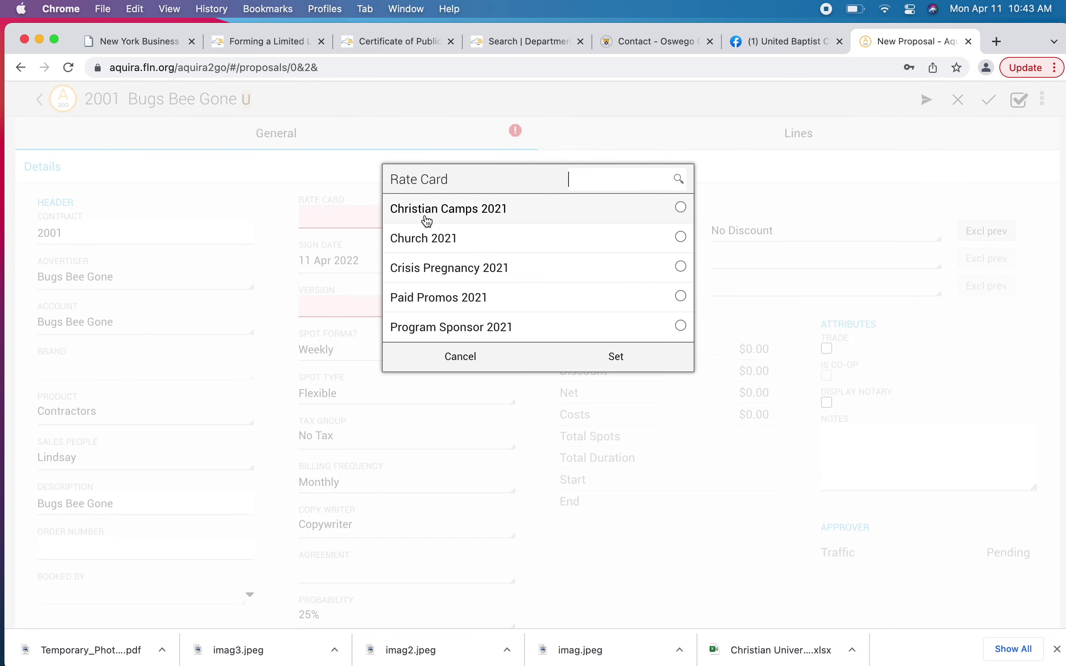
scroll(438, 269, down, 2)
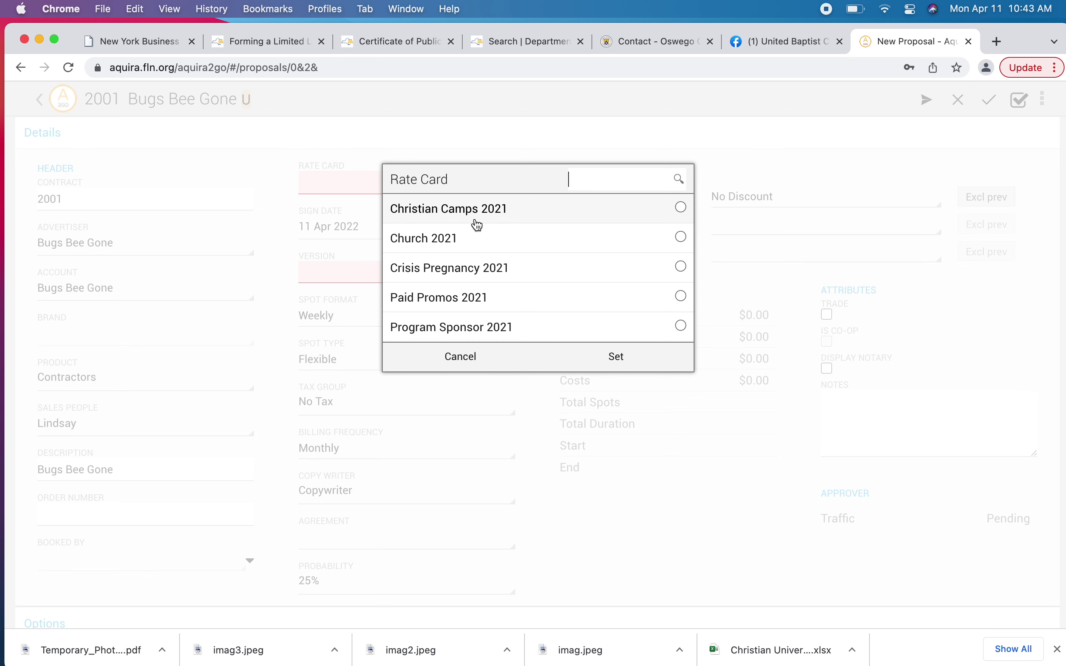
click(487, 331)
click(605, 359)
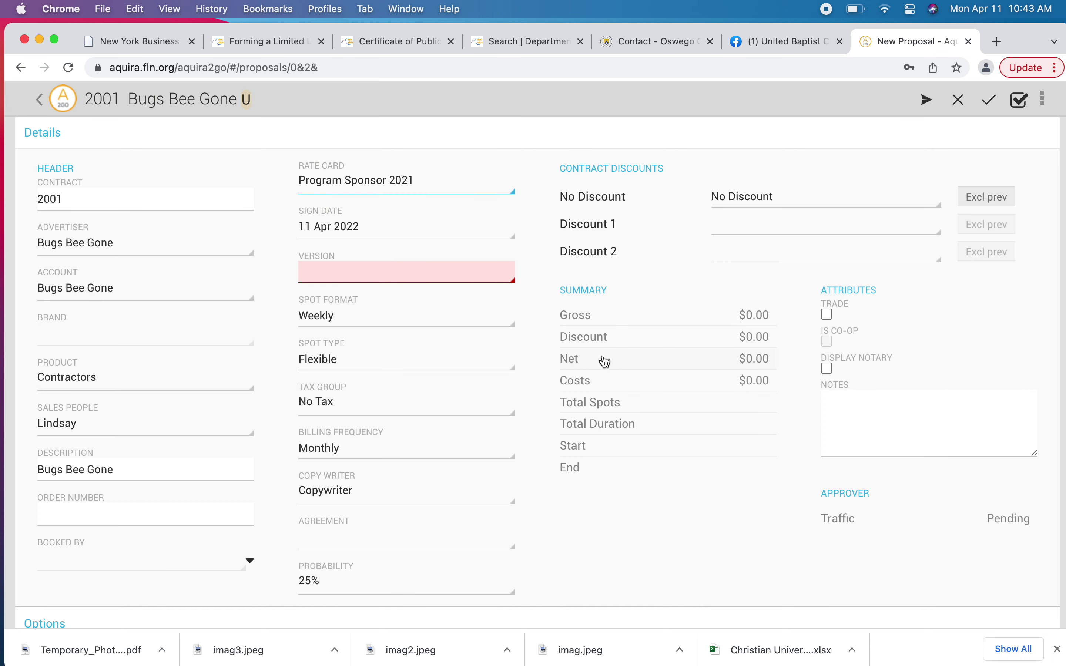
click(456, 274)
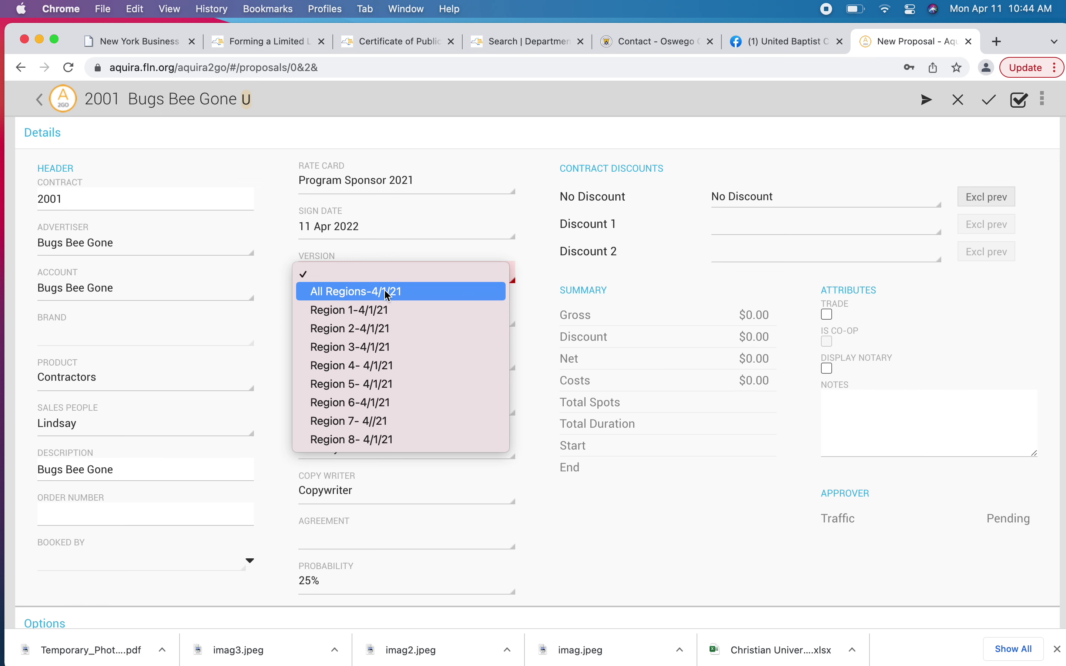
click(382, 347)
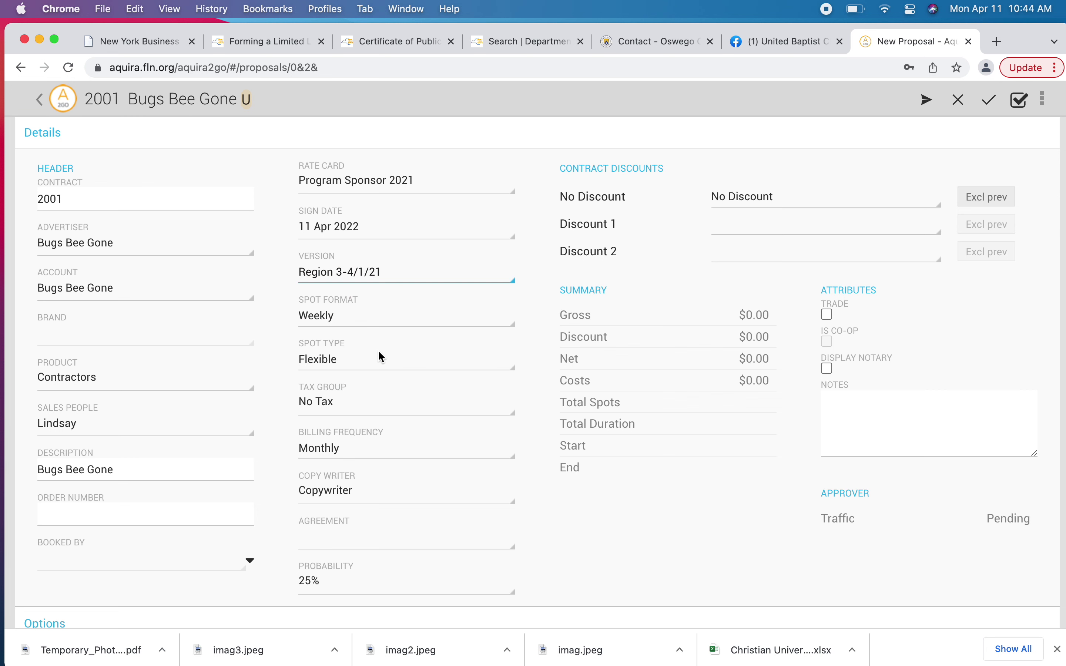
scroll(386, 416, down, 3)
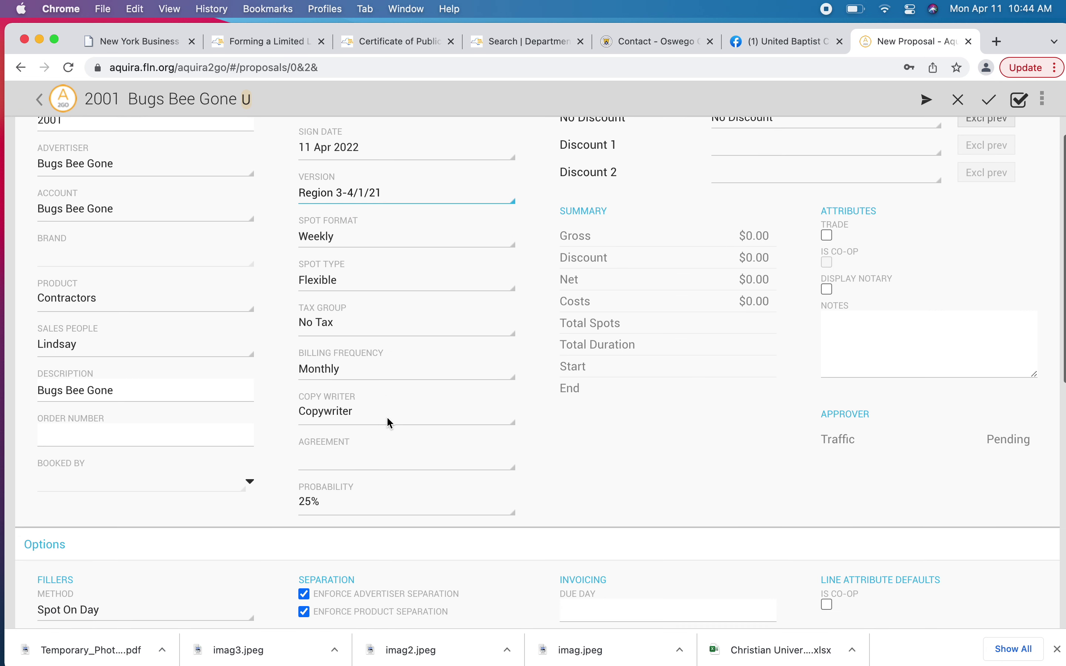
click(394, 458)
click(459, 241)
click(369, 509)
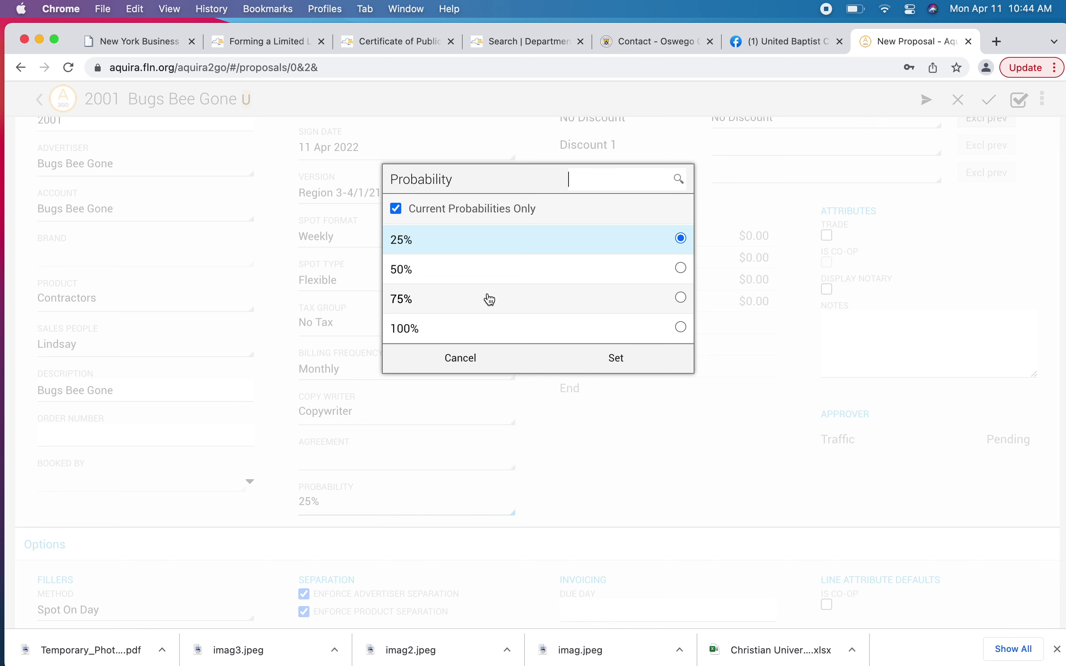
click(474, 355)
scroll(473, 354, down, 1)
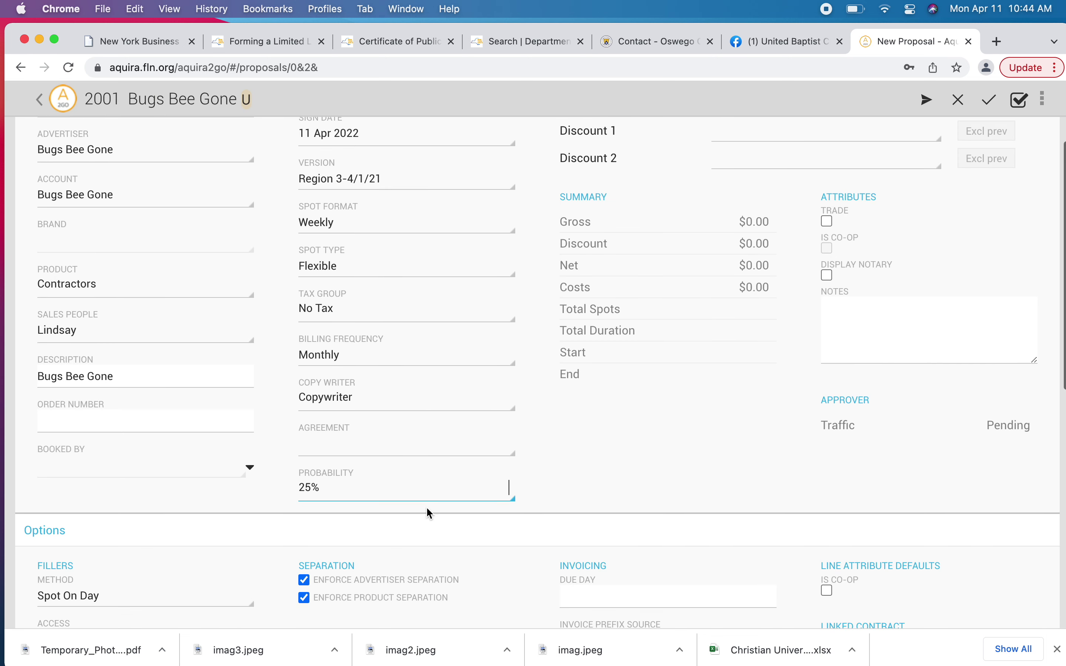
Set the proposal's probability to 75%
click(422, 490)
click(457, 309)
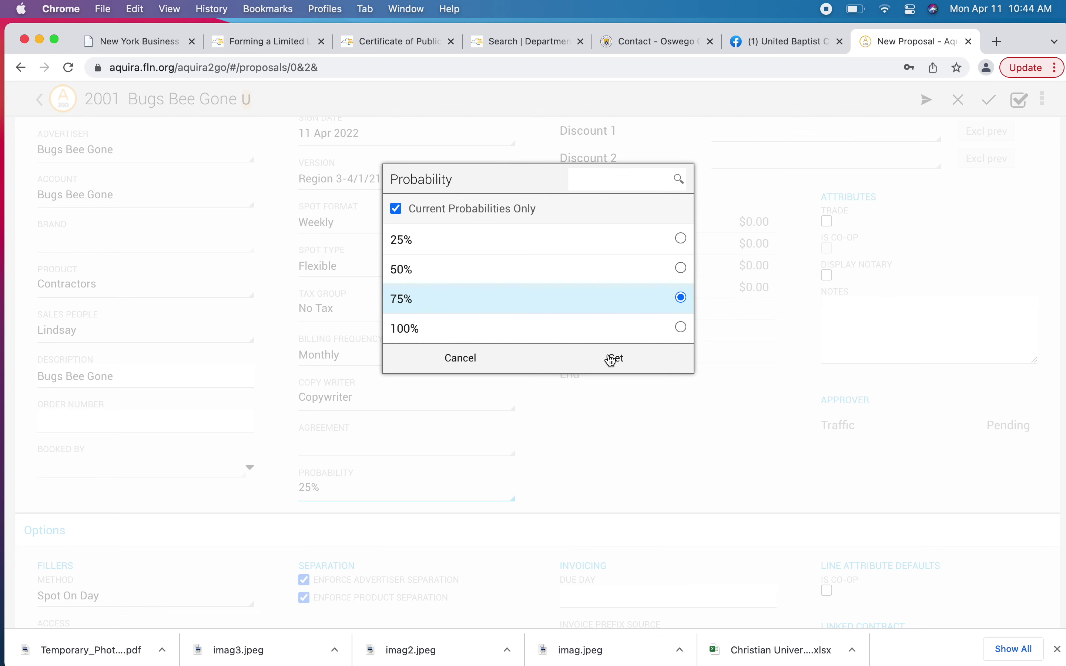
click(612, 360)
Review the contract discount choices, keep No Discount, and look over the remaining general options of the proposal
scroll(611, 364, up, 3)
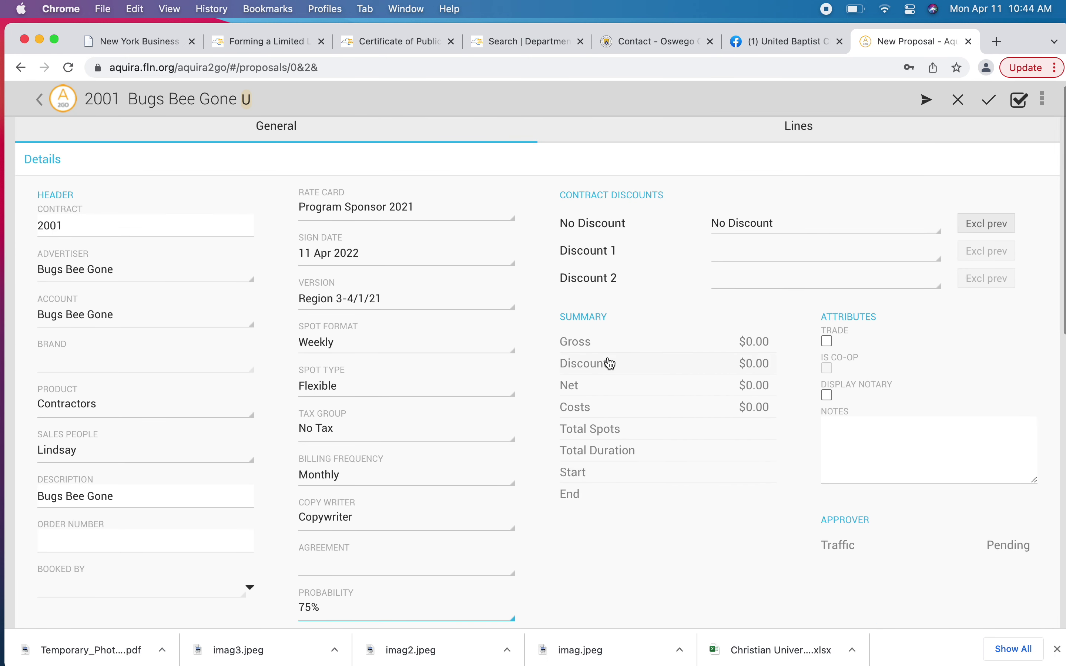
click(748, 223)
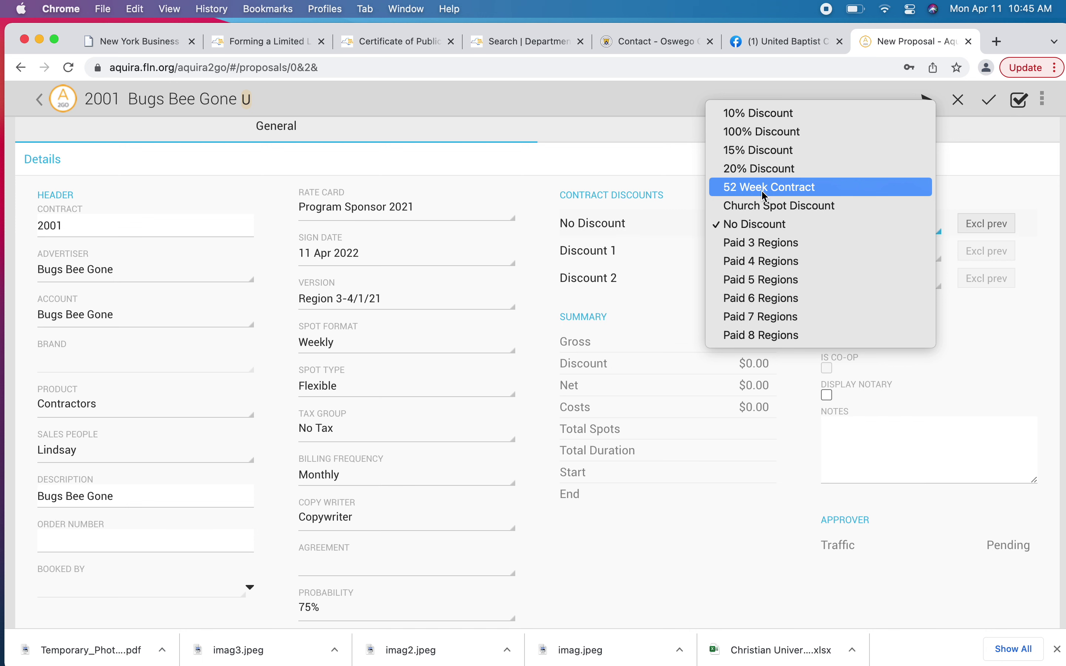
click(761, 225)
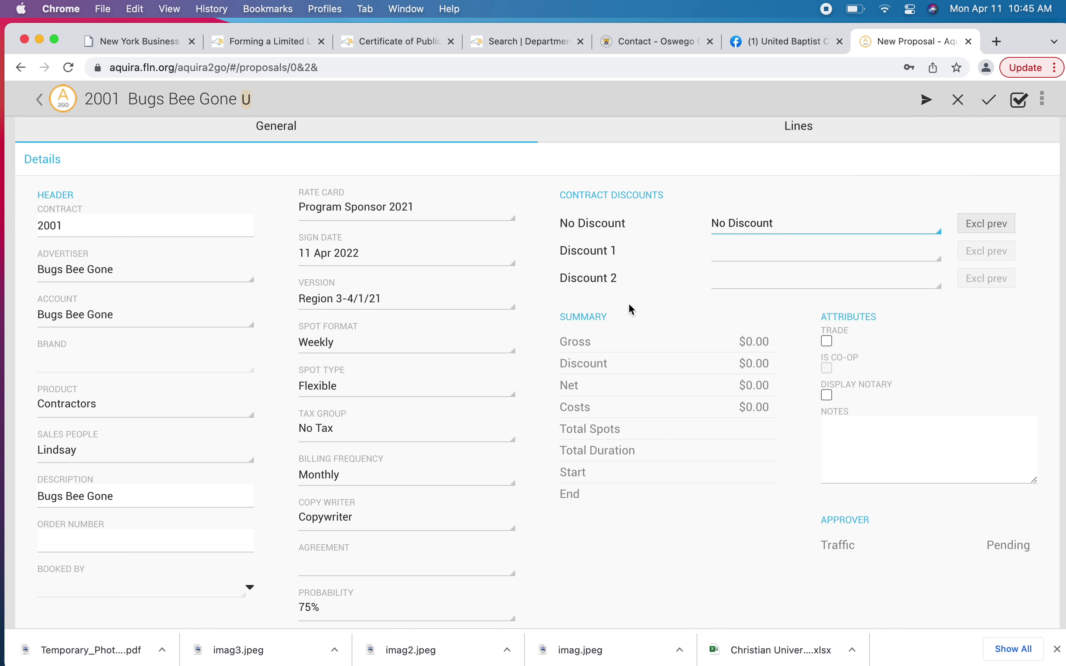
scroll(629, 305, down, 2)
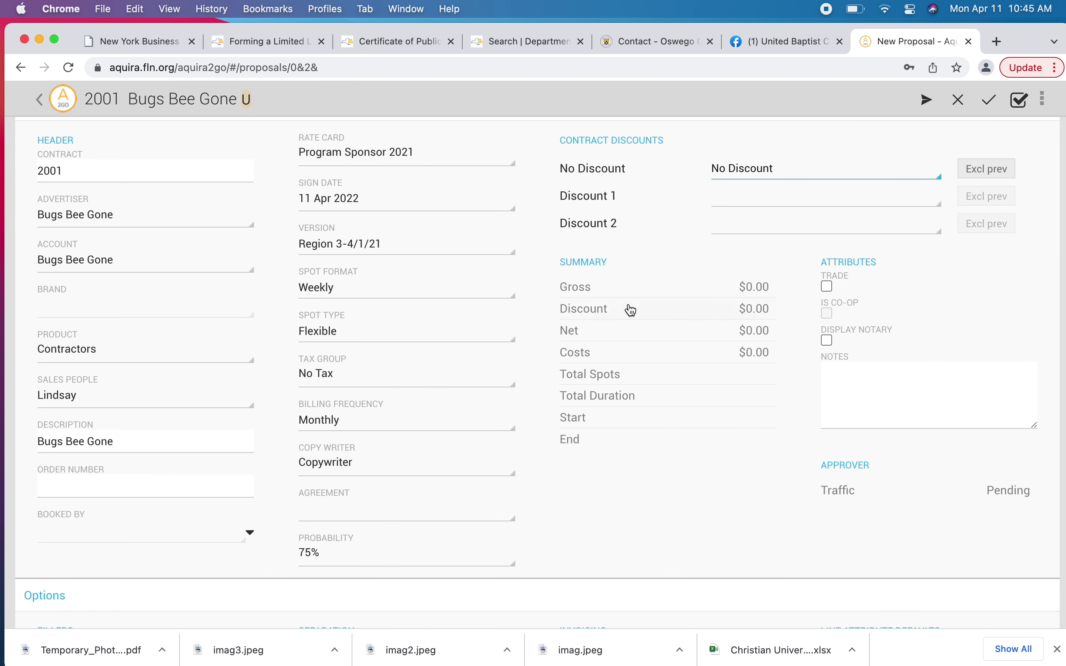
scroll(403, 452, down, 10)
scroll(404, 456, down, 6)
scroll(404, 457, up, 15)
scroll(405, 456, up, 6)
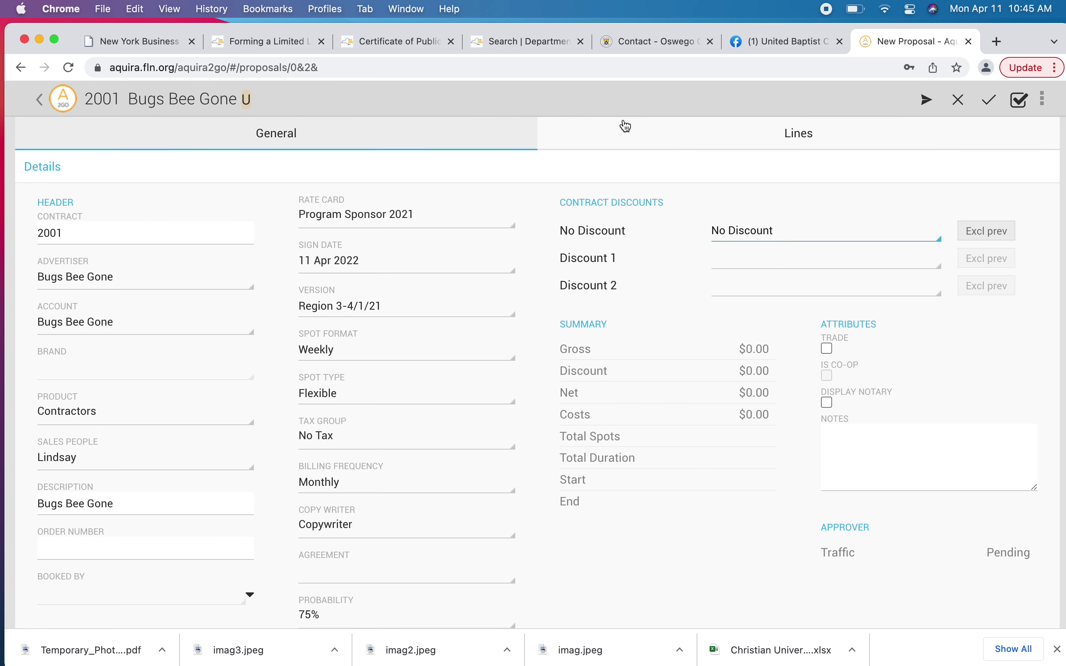
Add a new spot line to the Spotlines section of the proposal
click(626, 127)
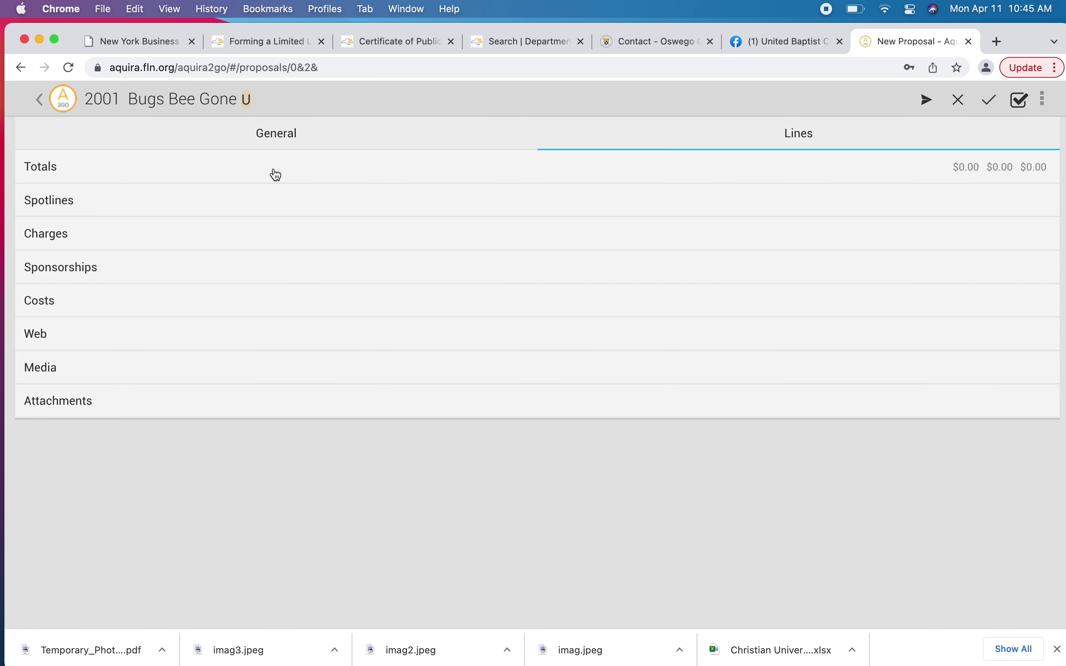
click(142, 203)
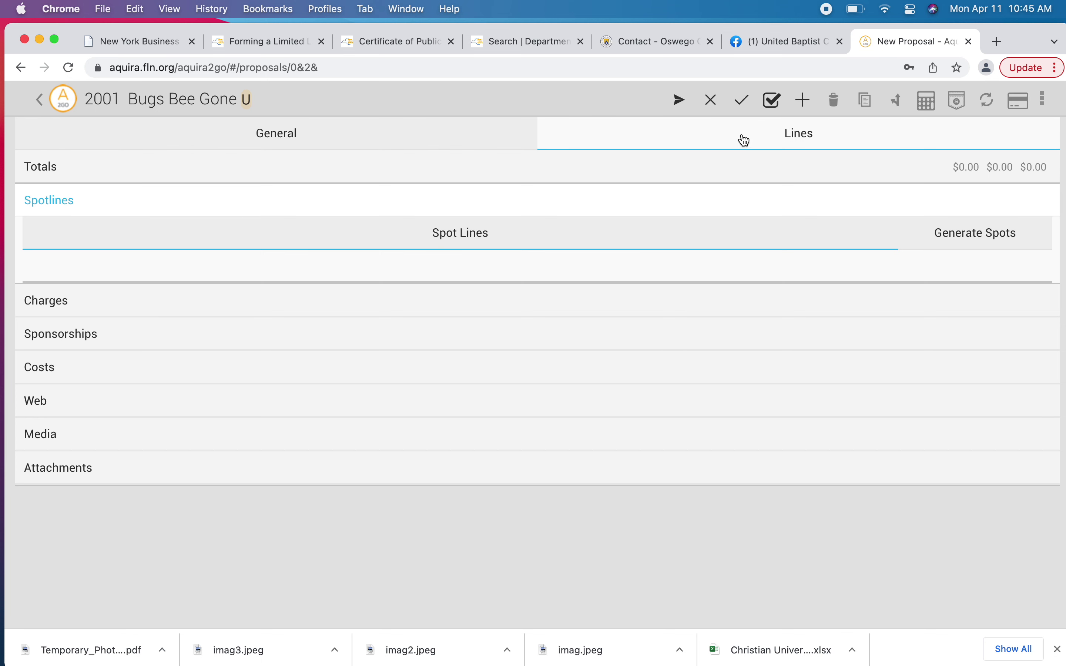
click(809, 102)
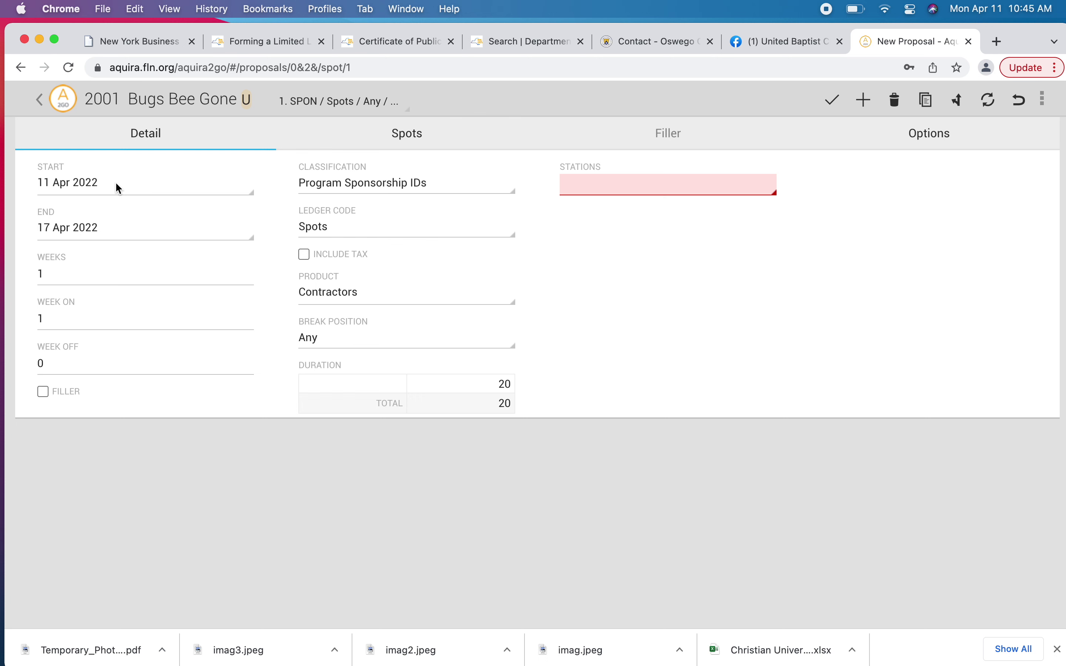
Set the spot line to start on 30 Apr 2022 and run for 52 weeks
click(117, 184)
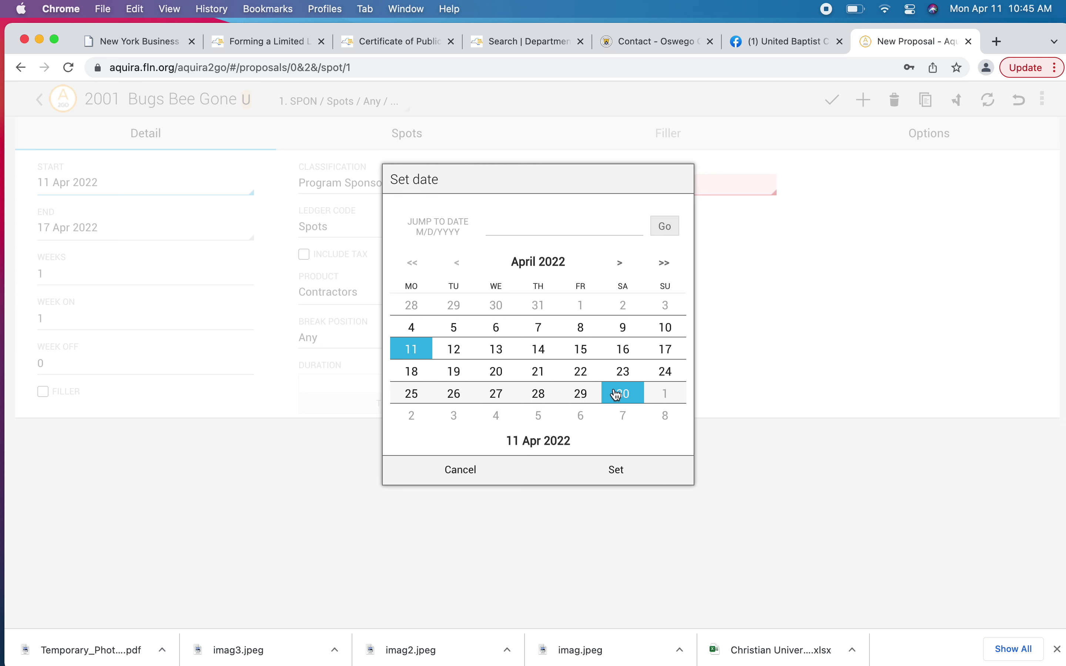
click(623, 394)
click(618, 470)
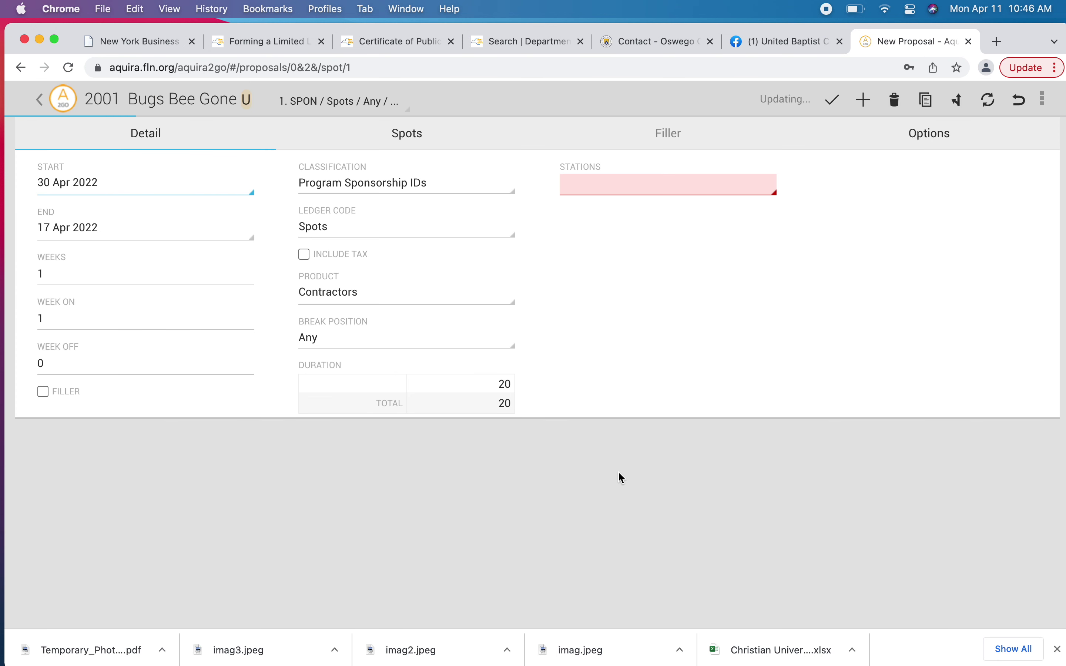
click(102, 276)
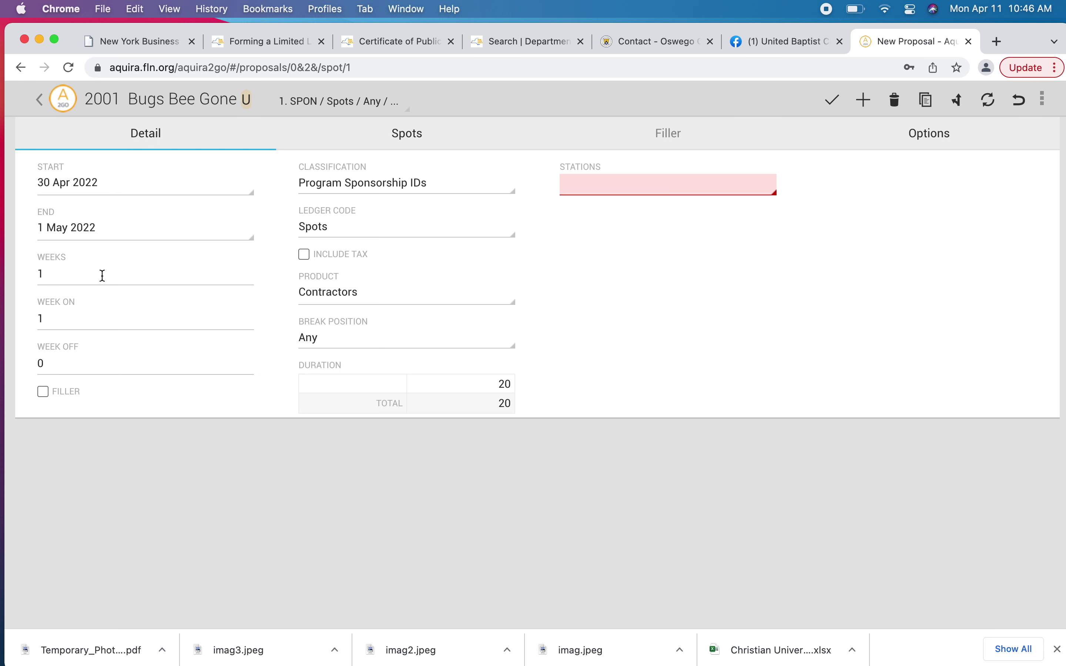
drag(103, 276, 13, 281)
text(52)
click(102, 311)
Assign the Region 3 station to the spot line
click(647, 185)
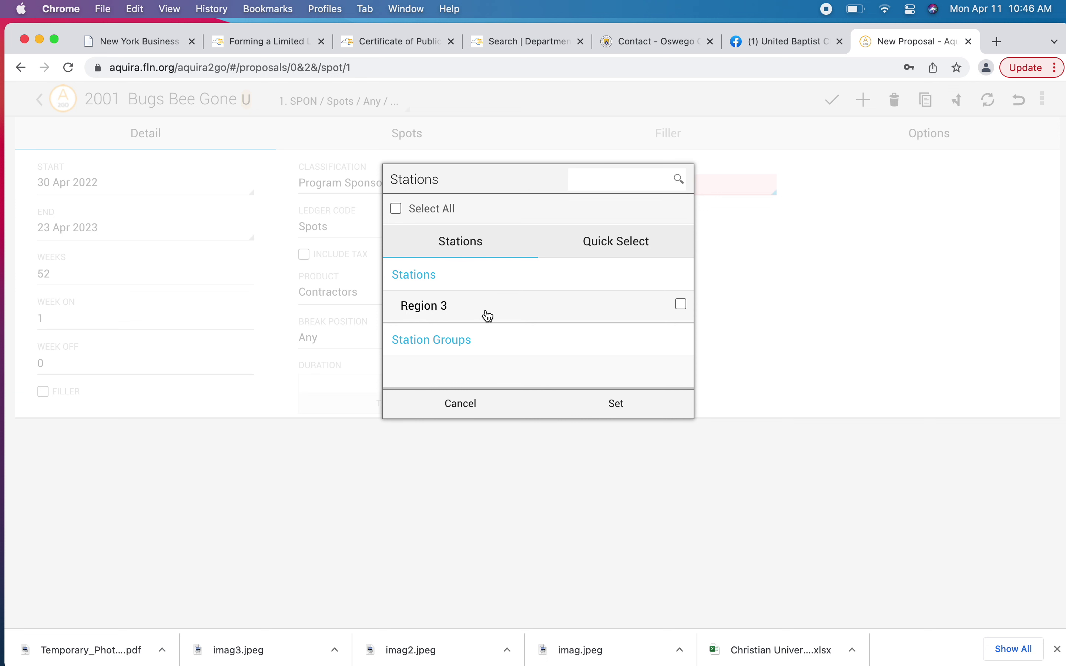
click(487, 316)
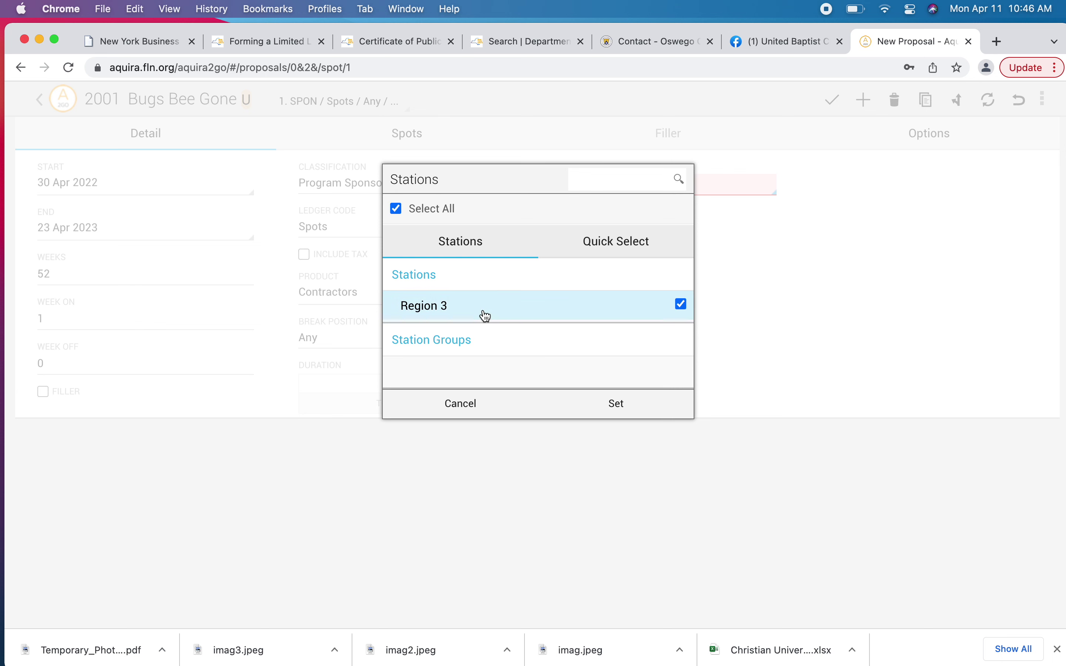
click(619, 402)
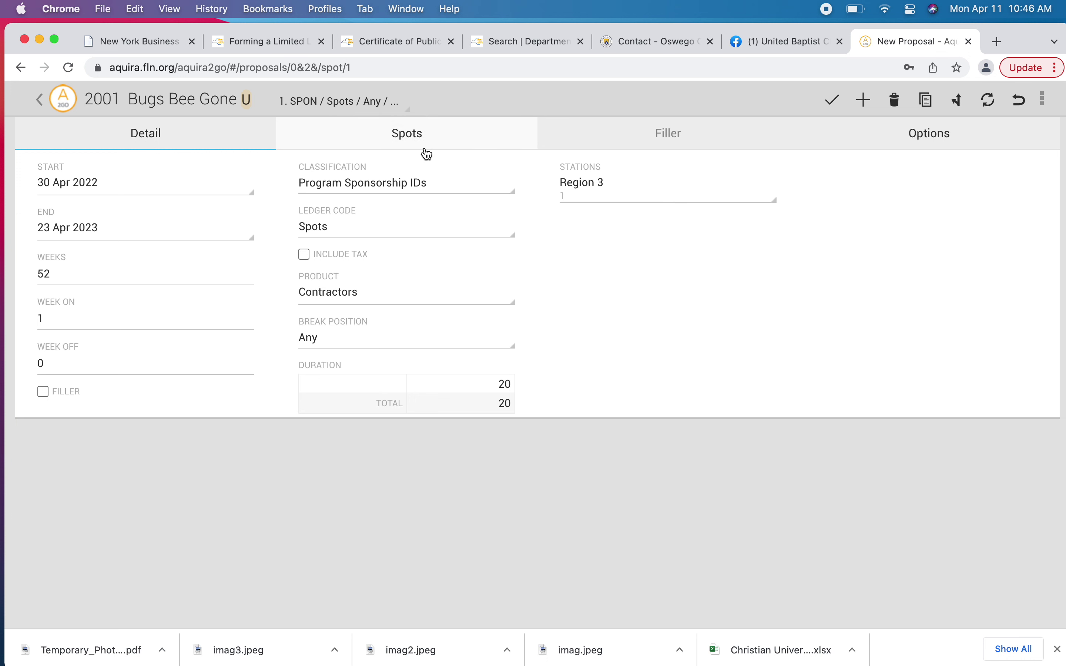
Open the spot line's weekly spot schedule and look through its time segments from Turning Point AM to ROS
click(378, 144)
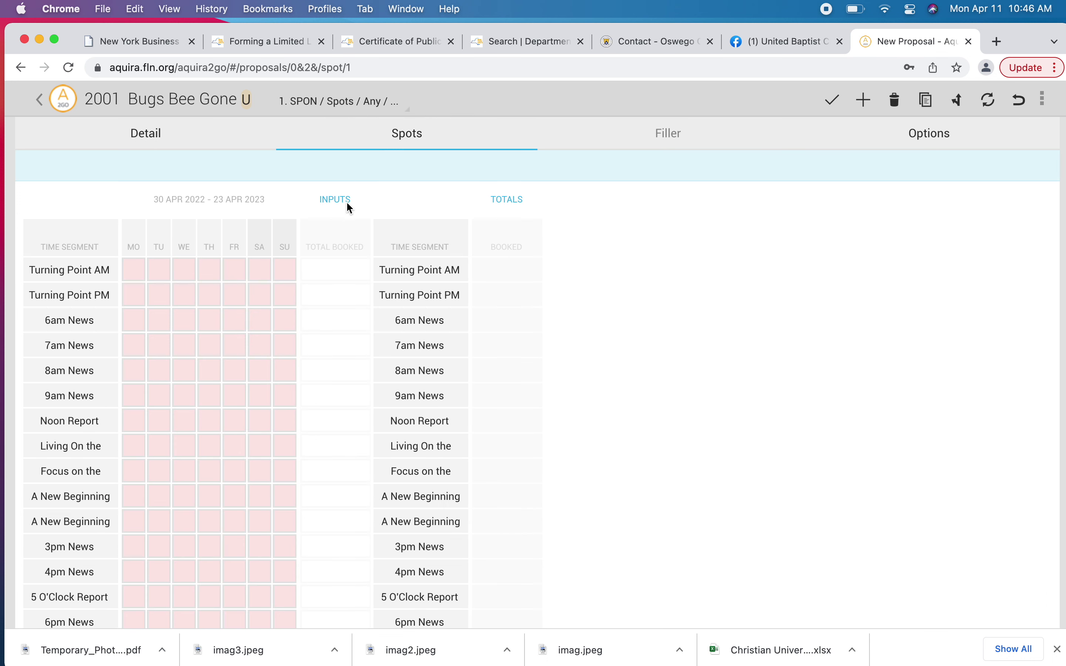
scroll(216, 314, down, 2)
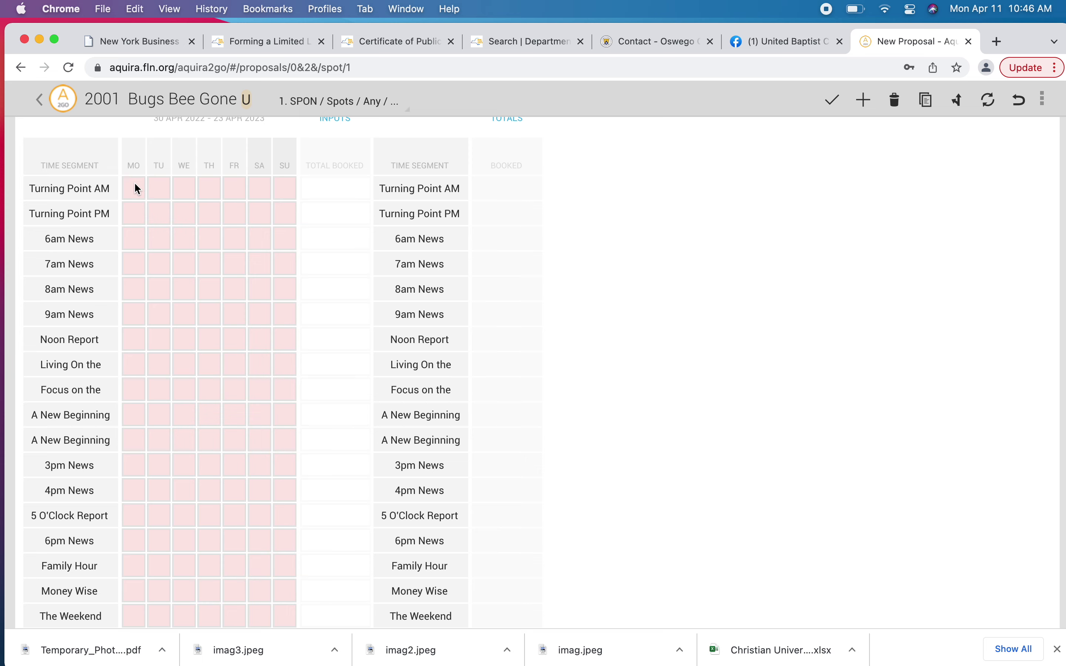
scroll(137, 190, up, 3)
scroll(138, 189, down, 8)
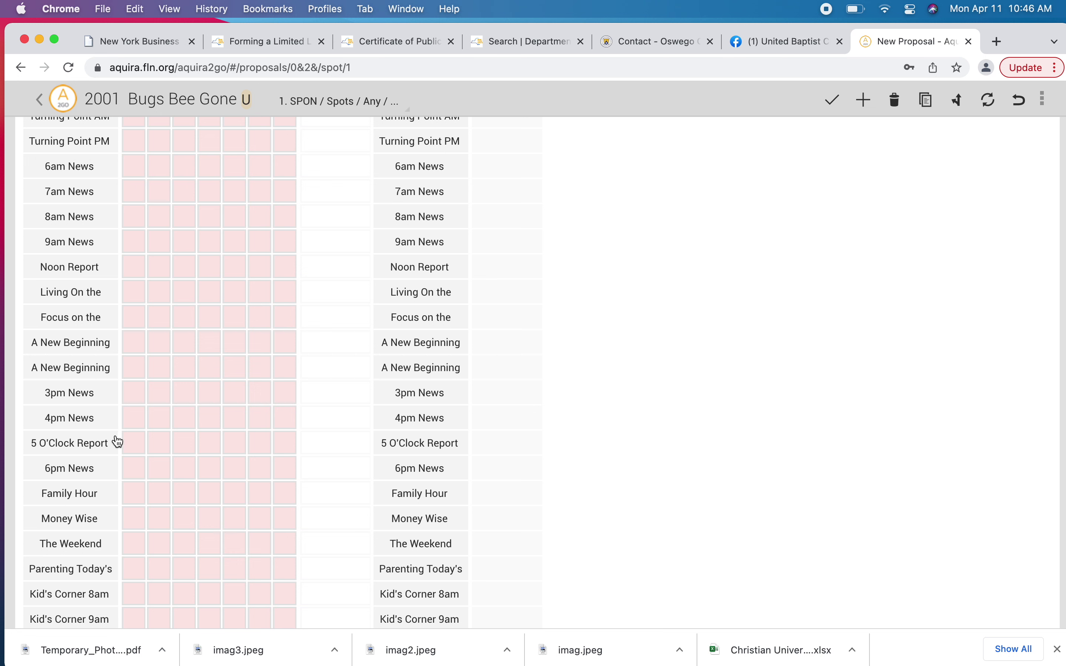
scroll(137, 467, down, 5)
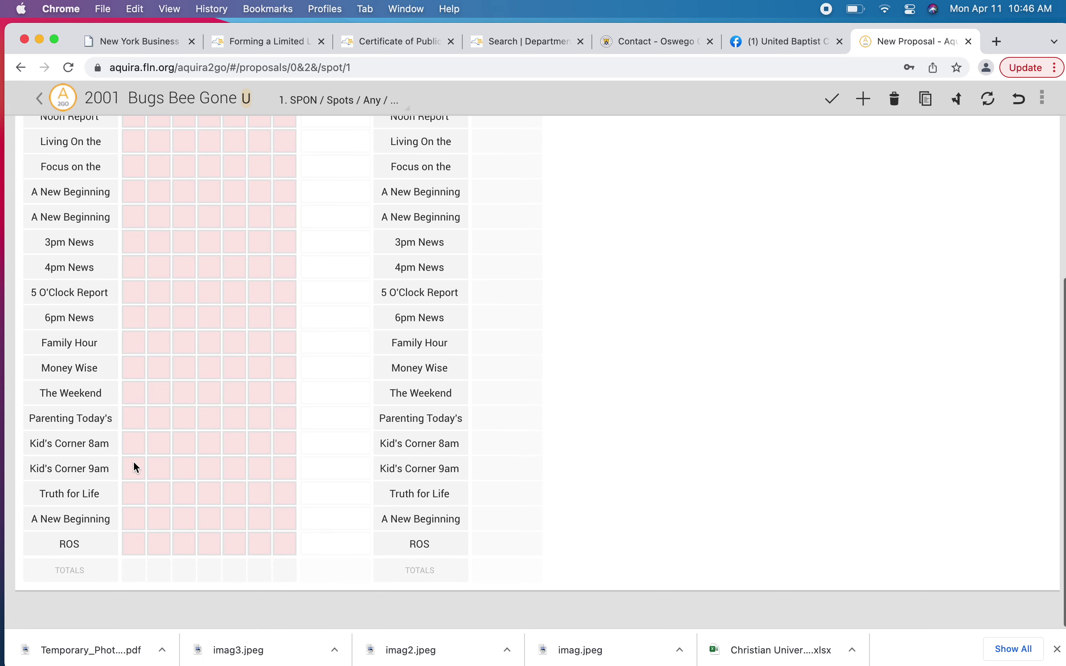
Schedule 2 Saturday spots per week in the Kid's Corner 8am time segment
click(163, 425)
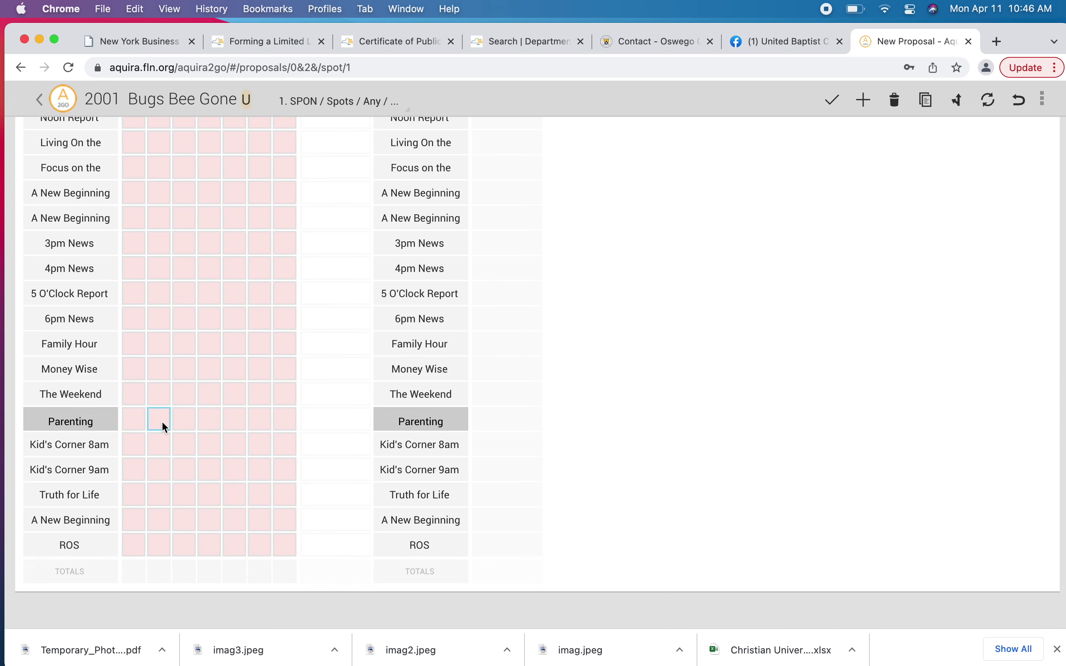
click(137, 448)
scroll(137, 447, up, 7)
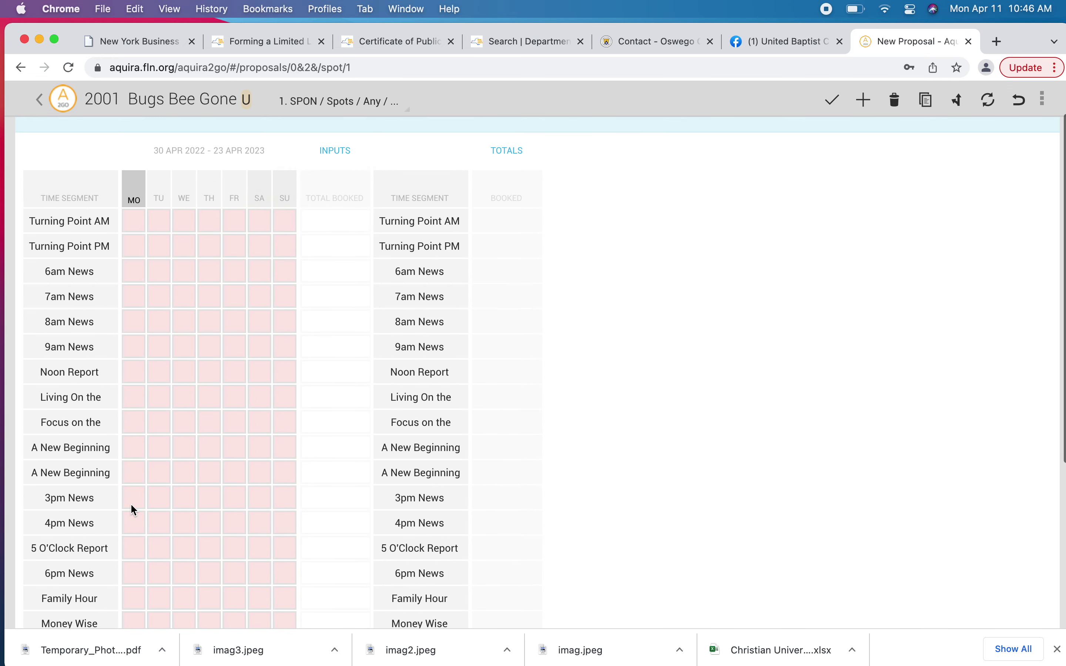
scroll(130, 507, down, 3)
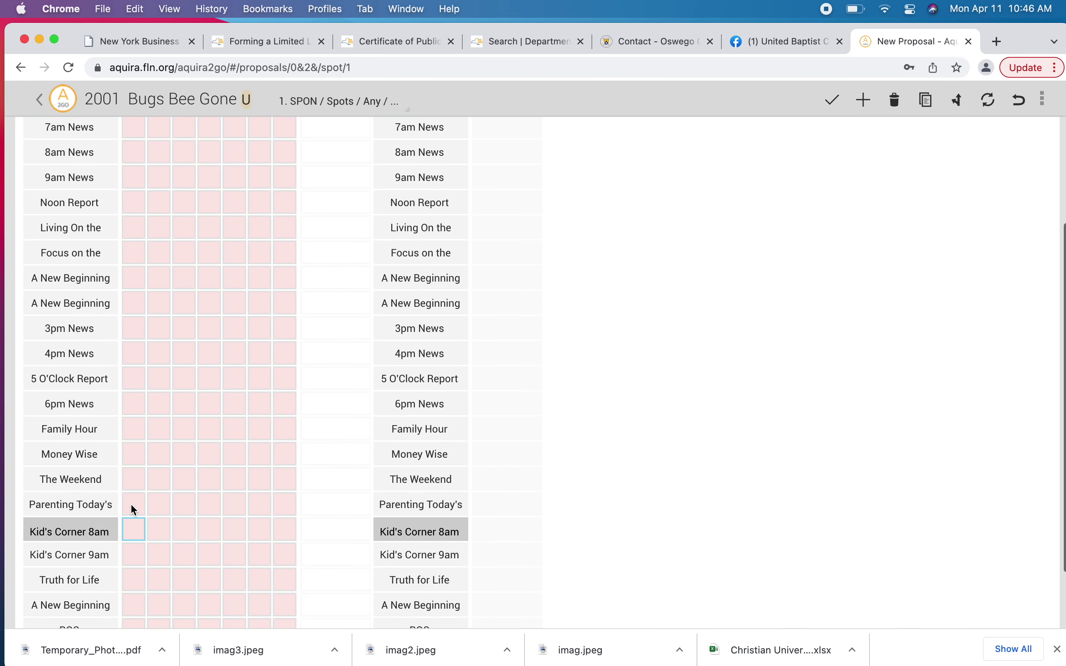
click(262, 529)
scroll(262, 529, up, 3)
scroll(262, 526, down, 5)
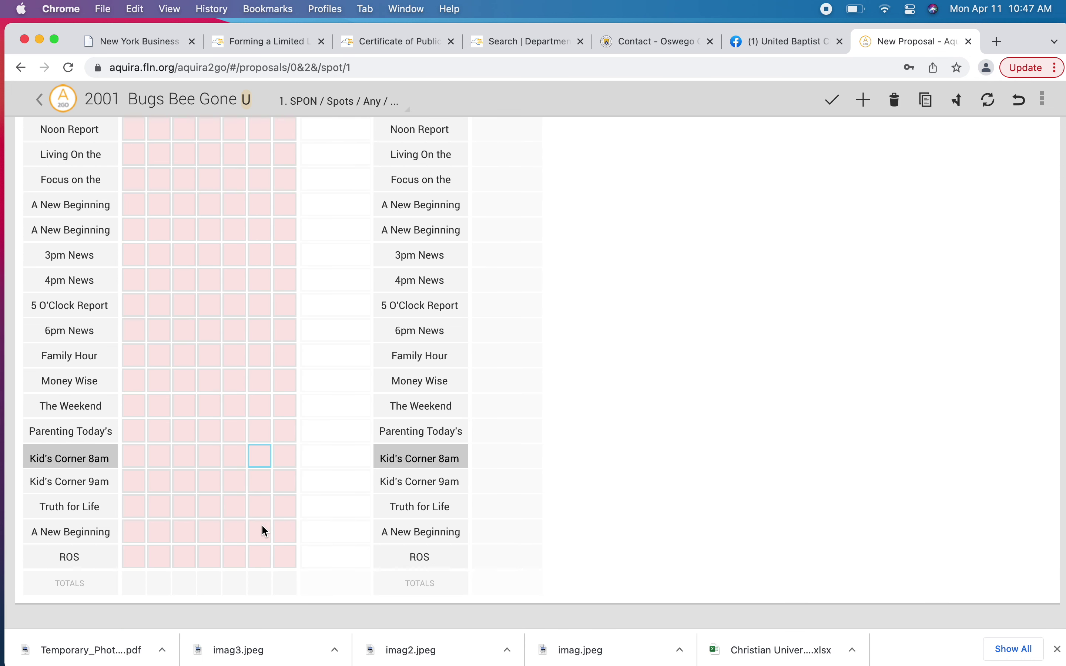
text(1)
text(2)
click(282, 459)
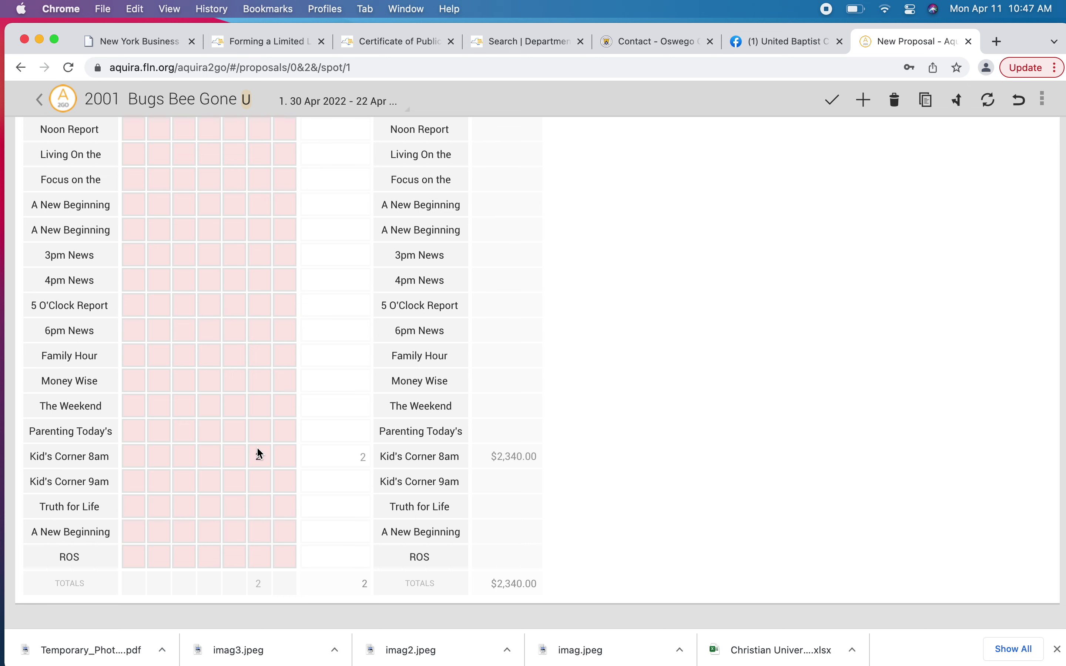
Expand the schedule's Inputs columns, examine the time, rate, variance and priority fields for Kid's Corner 8am, and collapse them again
scroll(259, 454, up, 10)
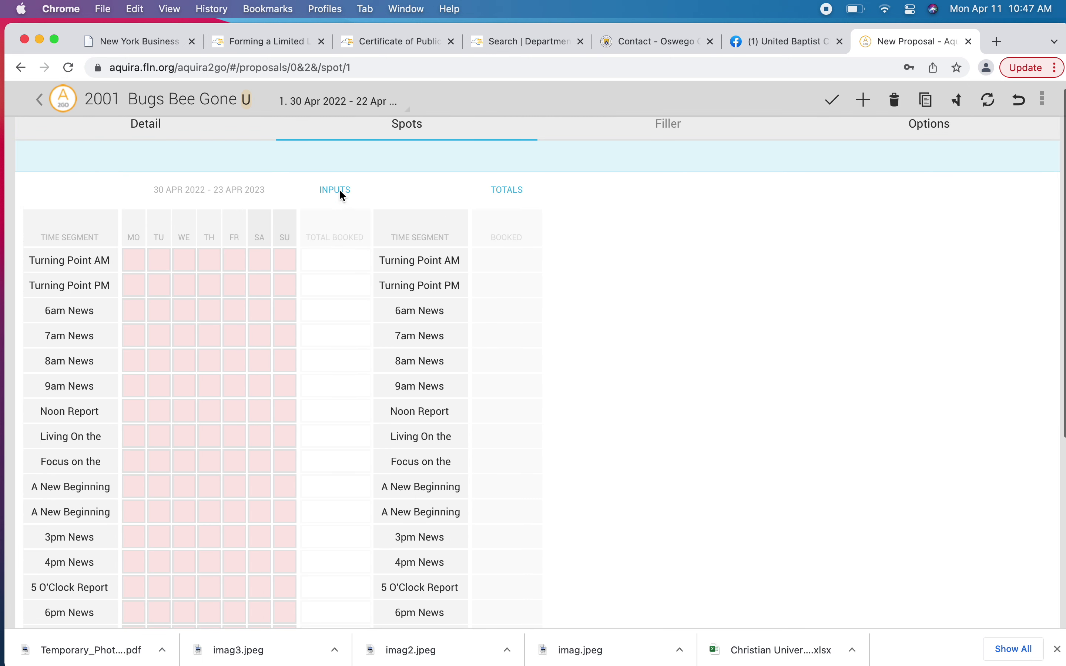
click(337, 191)
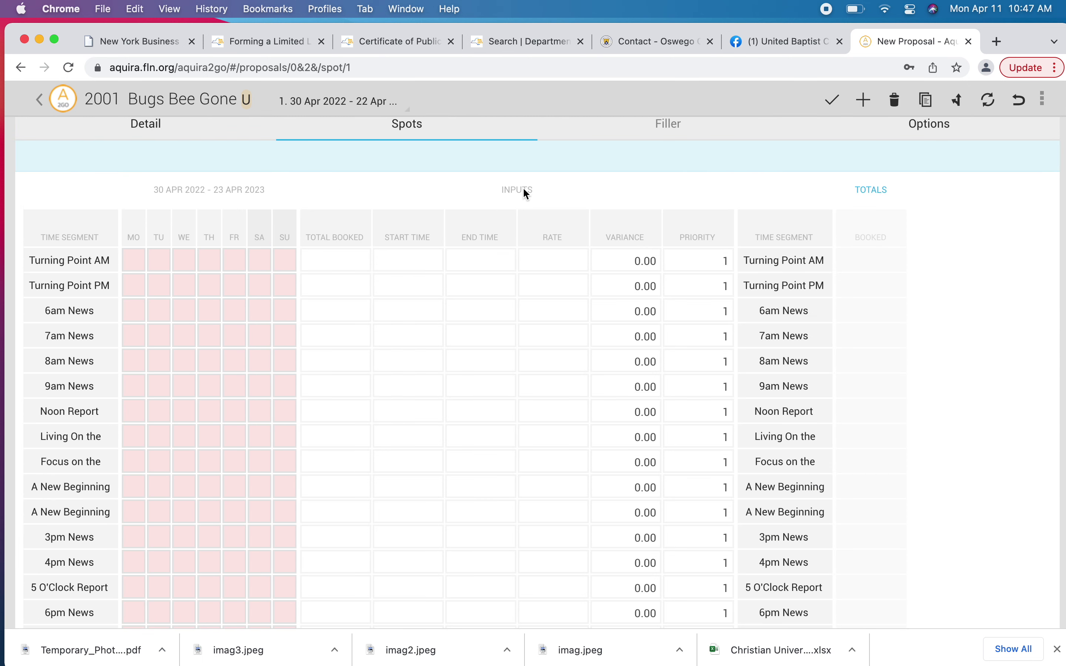
scroll(489, 319, down, 10)
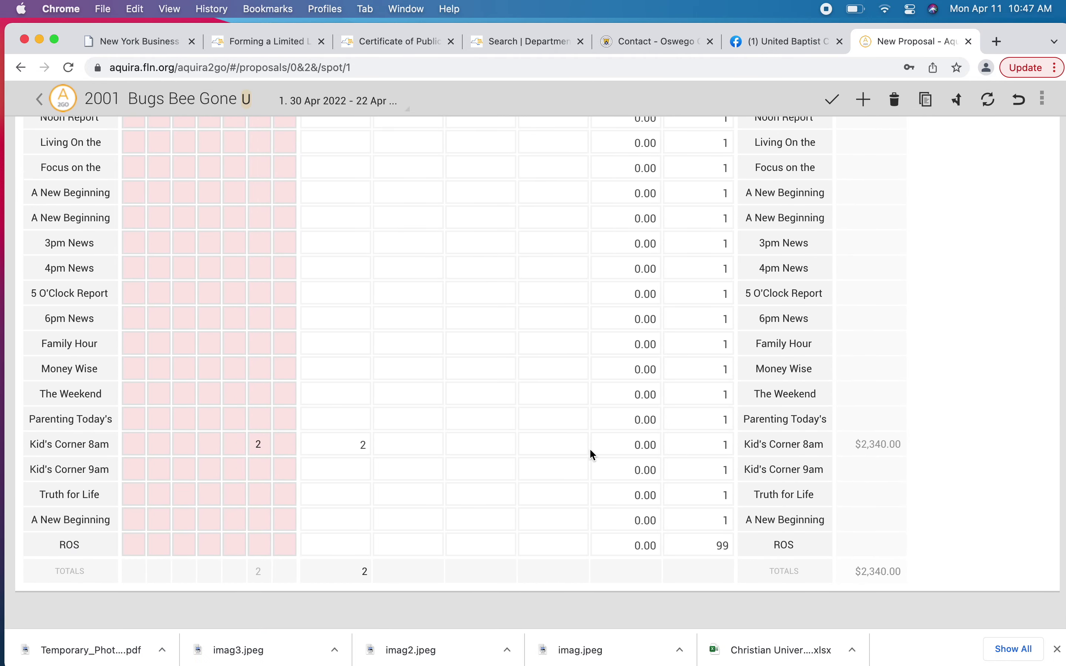
scroll(615, 438, up, 8)
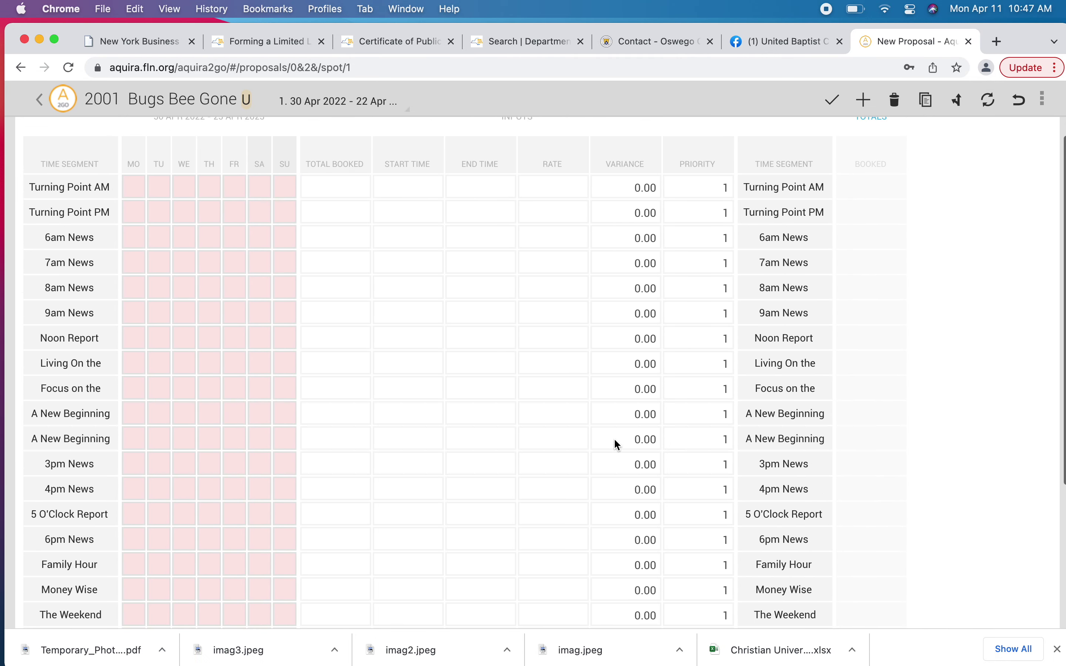
scroll(617, 444, down, 8)
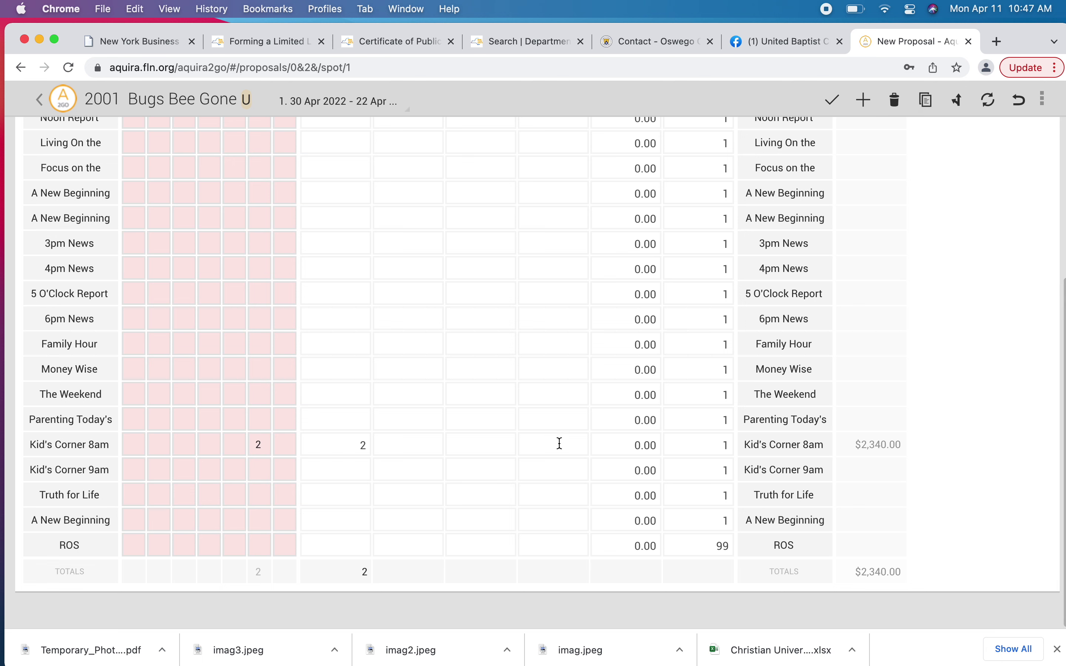
click(560, 444)
scroll(560, 442, up, 10)
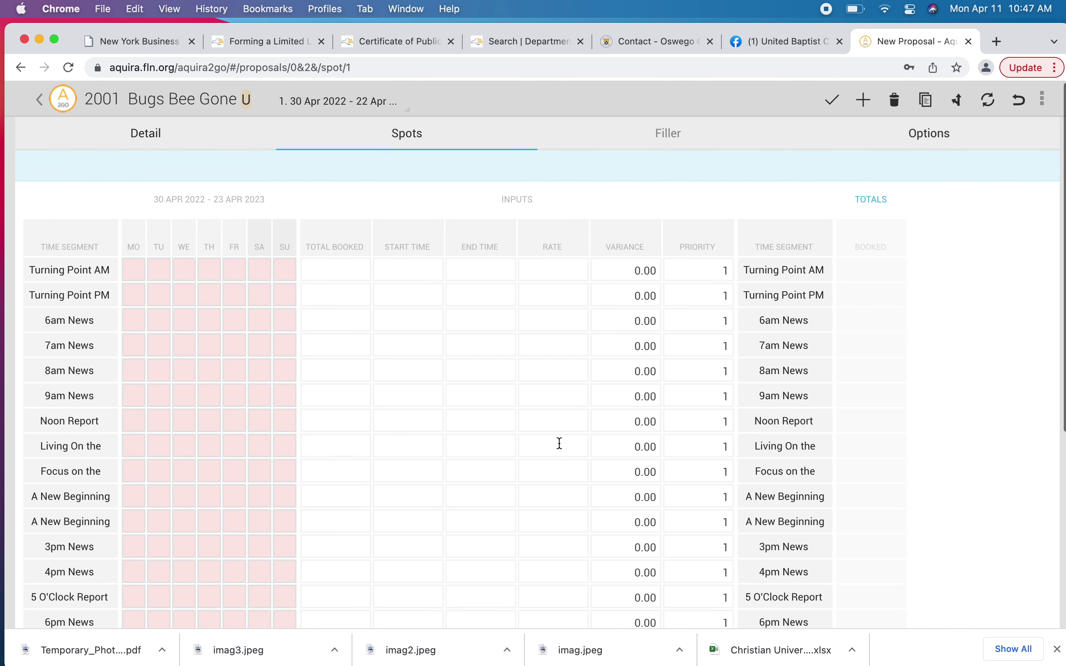
scroll(558, 442, down, 10)
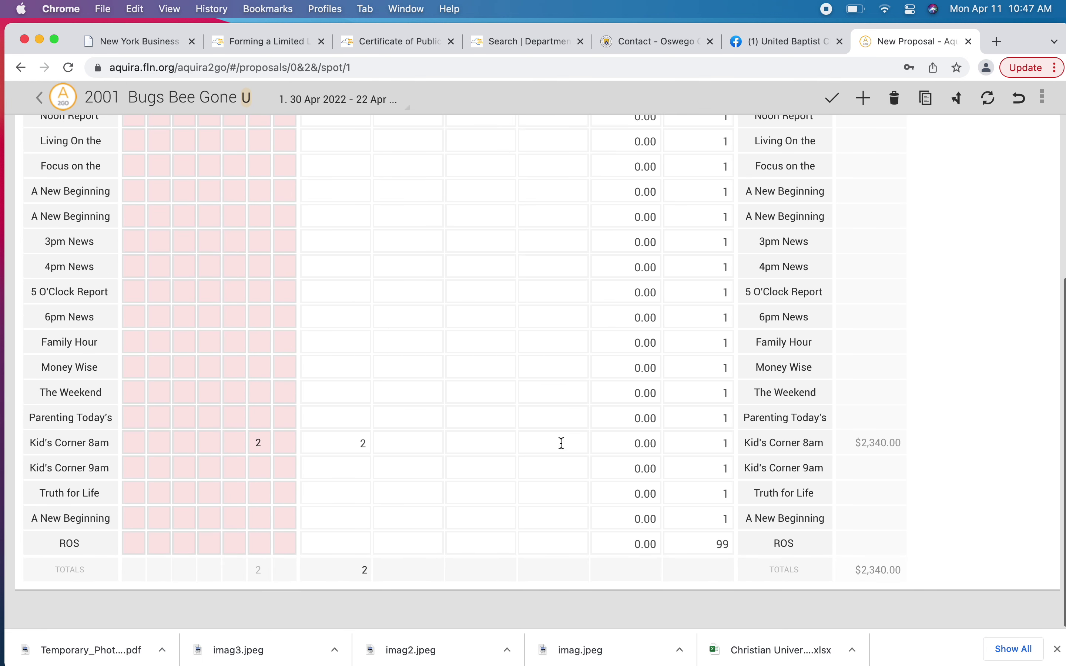
scroll(433, 434, up, 10)
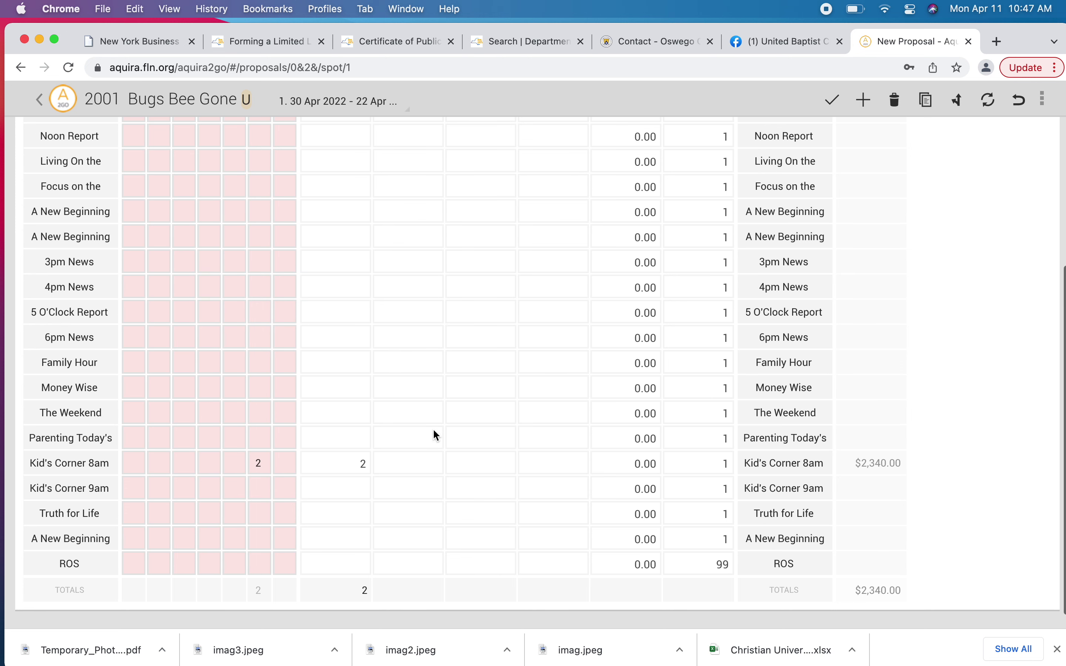
click(516, 201)
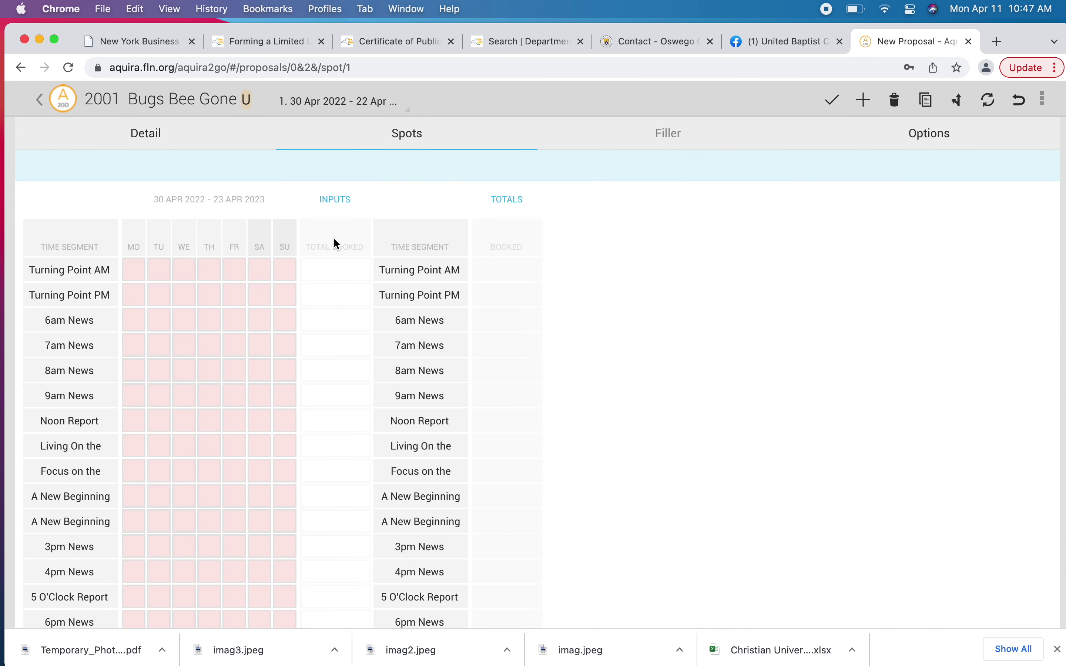
Expand the schedule's Totals columns, examine the booked, rate card, spots, amount and average rate figures for Kid's Corner 8am, and collapse them
scroll(349, 292, down, 6)
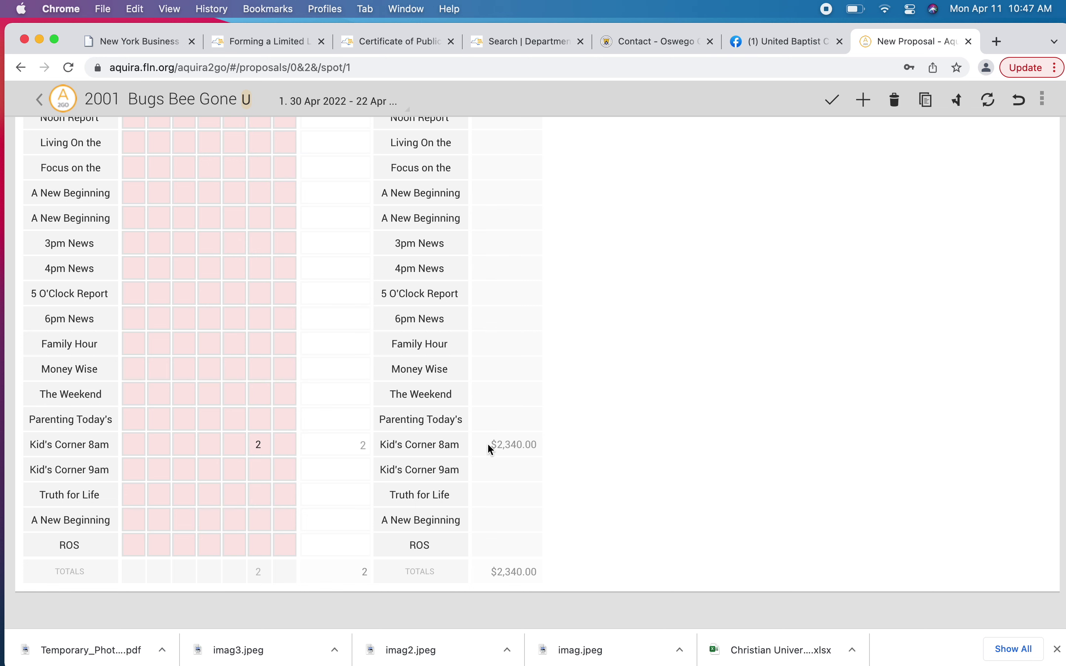
scroll(487, 444, up, 6)
click(507, 198)
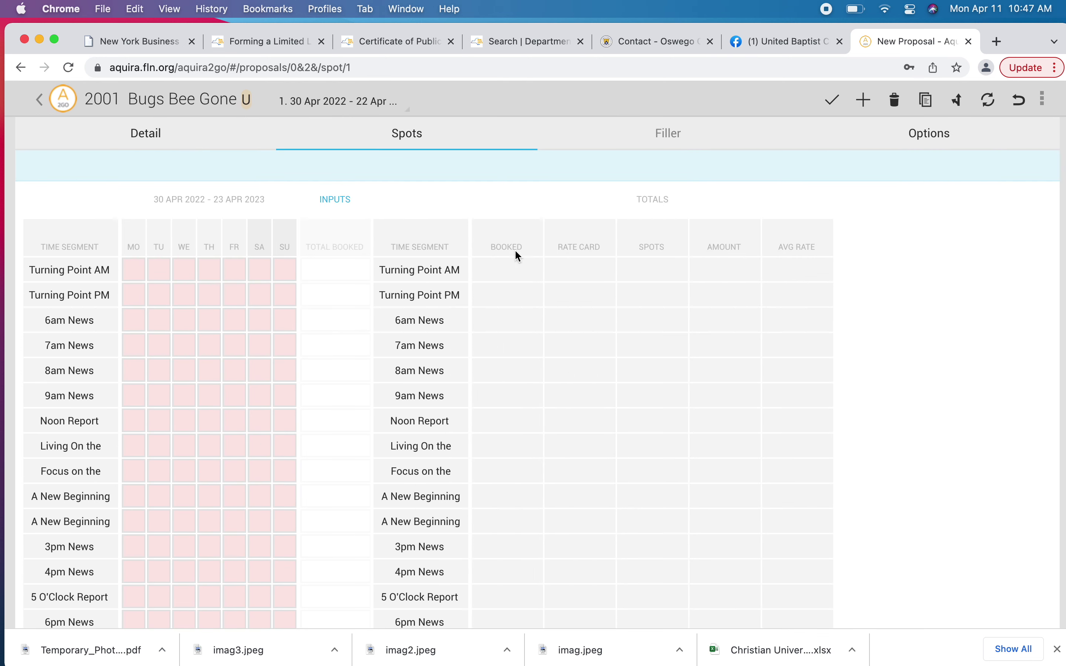
scroll(518, 282, down, 6)
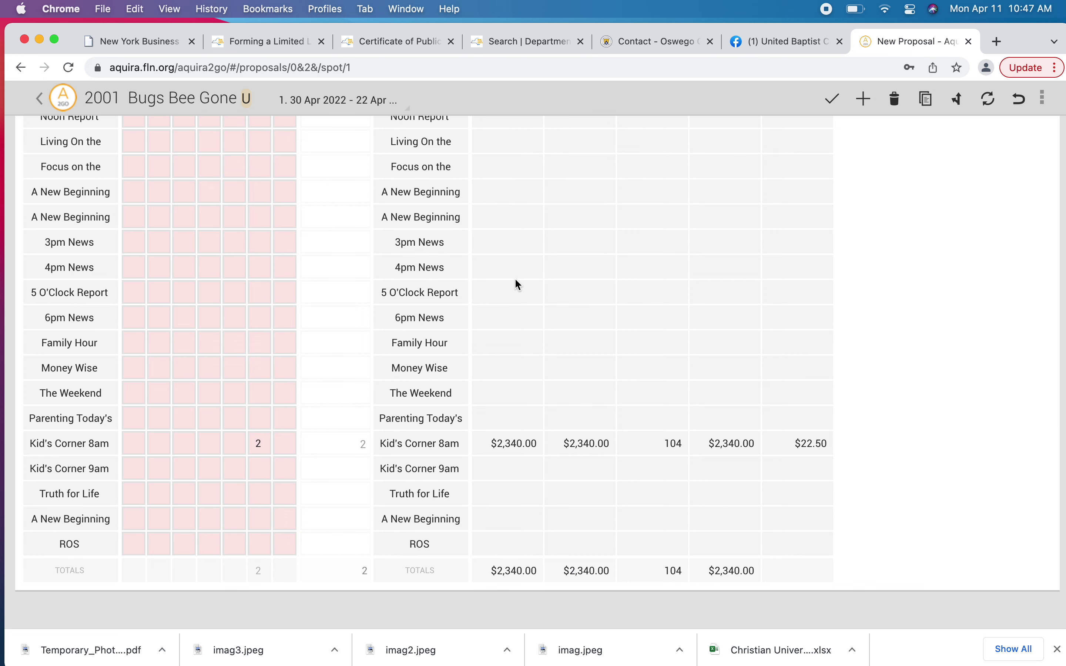
scroll(635, 437, up, 5)
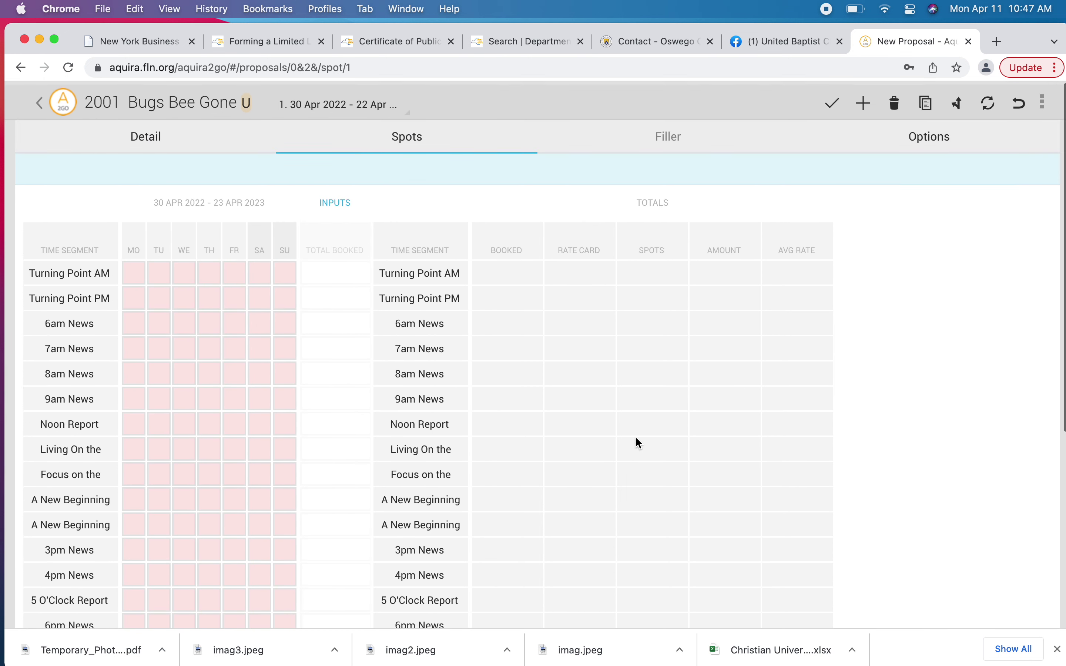
scroll(636, 437, down, 5)
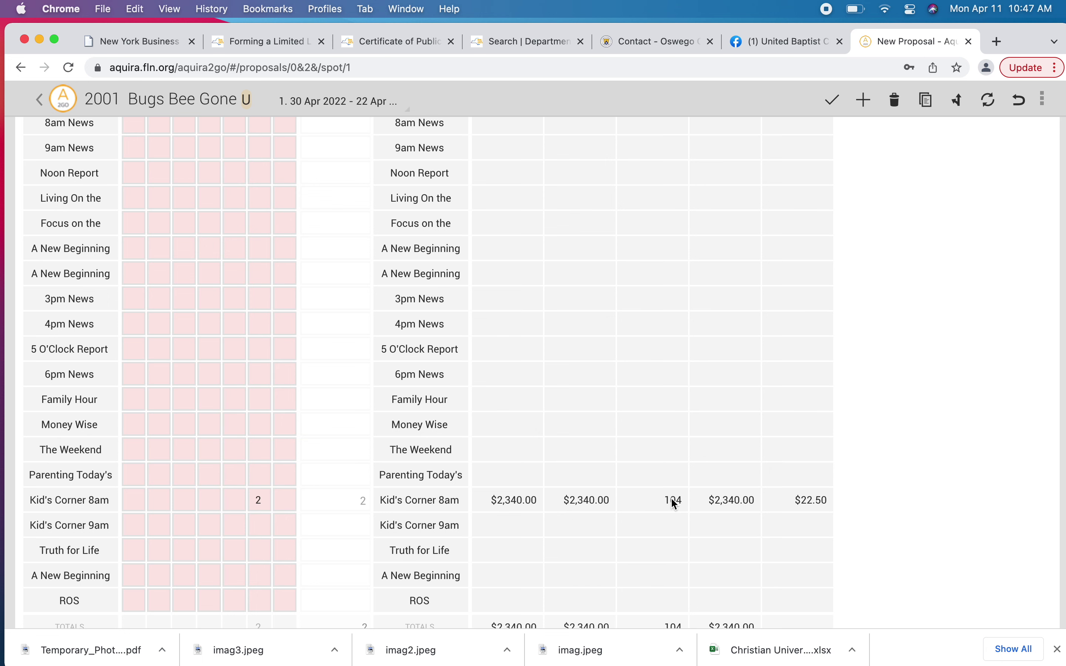
scroll(666, 498, up, 1)
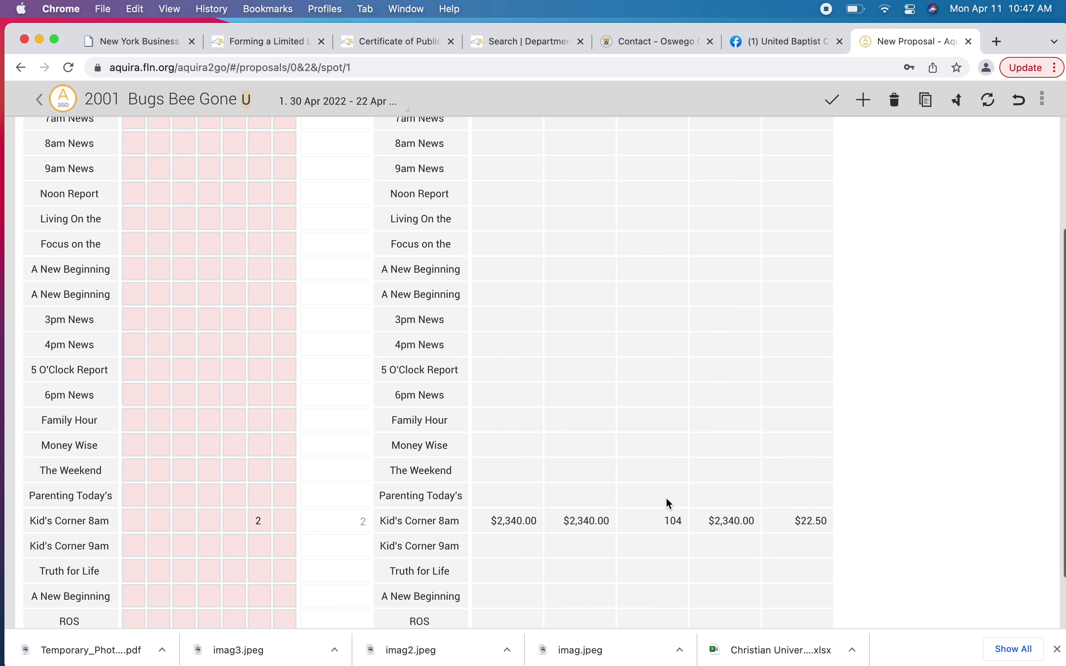
scroll(666, 498, up, 10)
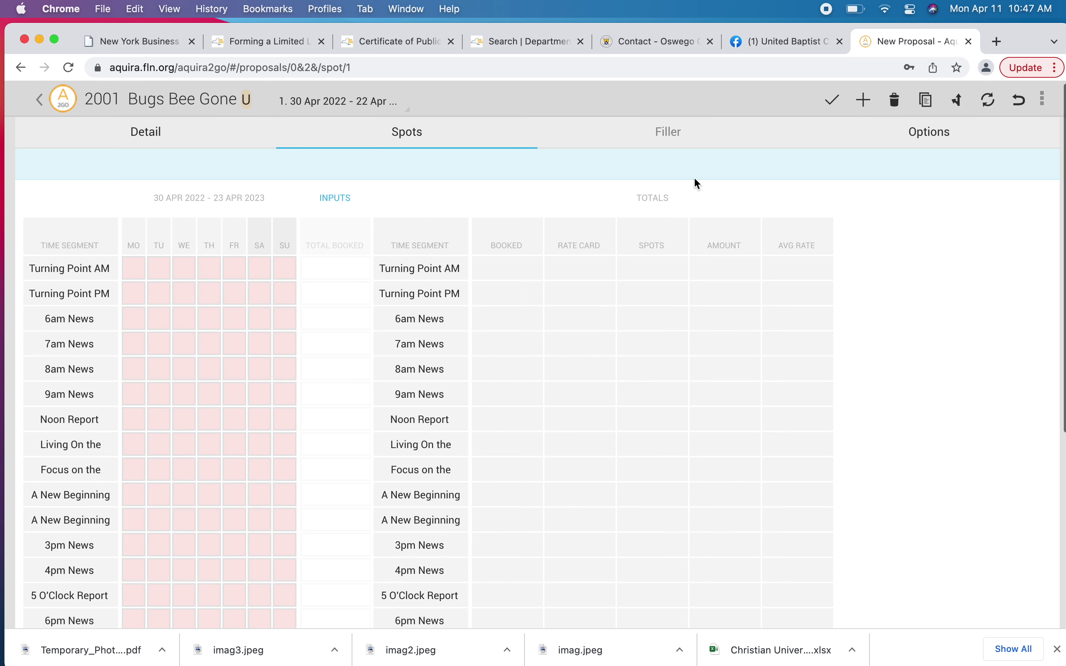
scroll(663, 240, down, 10)
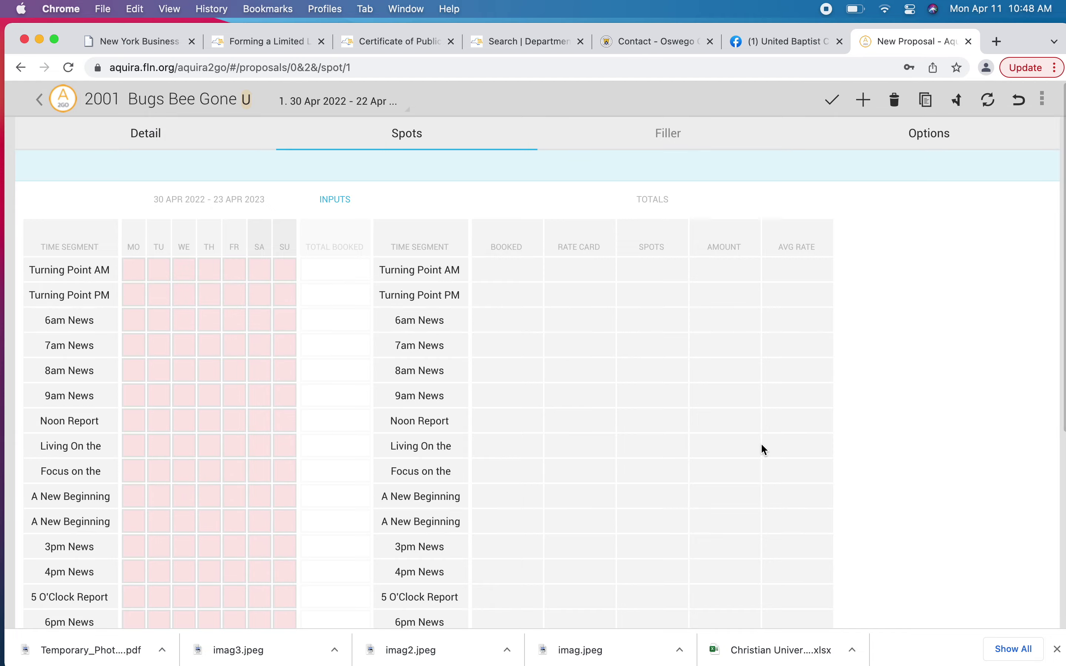
scroll(760, 444, down, 5)
scroll(763, 447, down, 1)
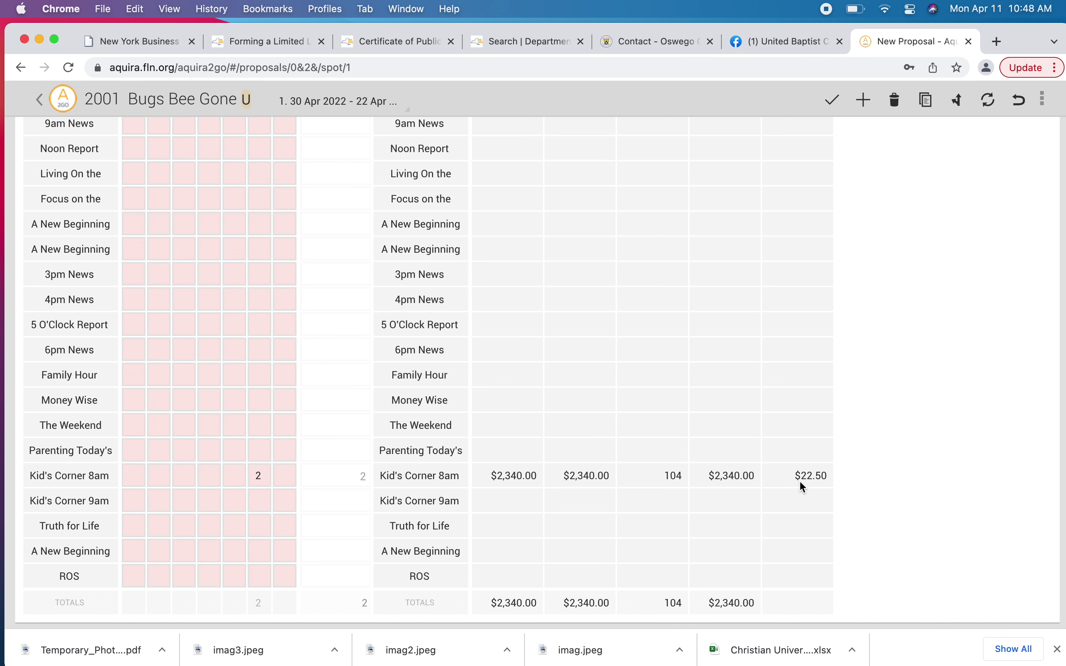
scroll(799, 480, down, 2)
scroll(622, 482, up, 3)
scroll(623, 484, up, 5)
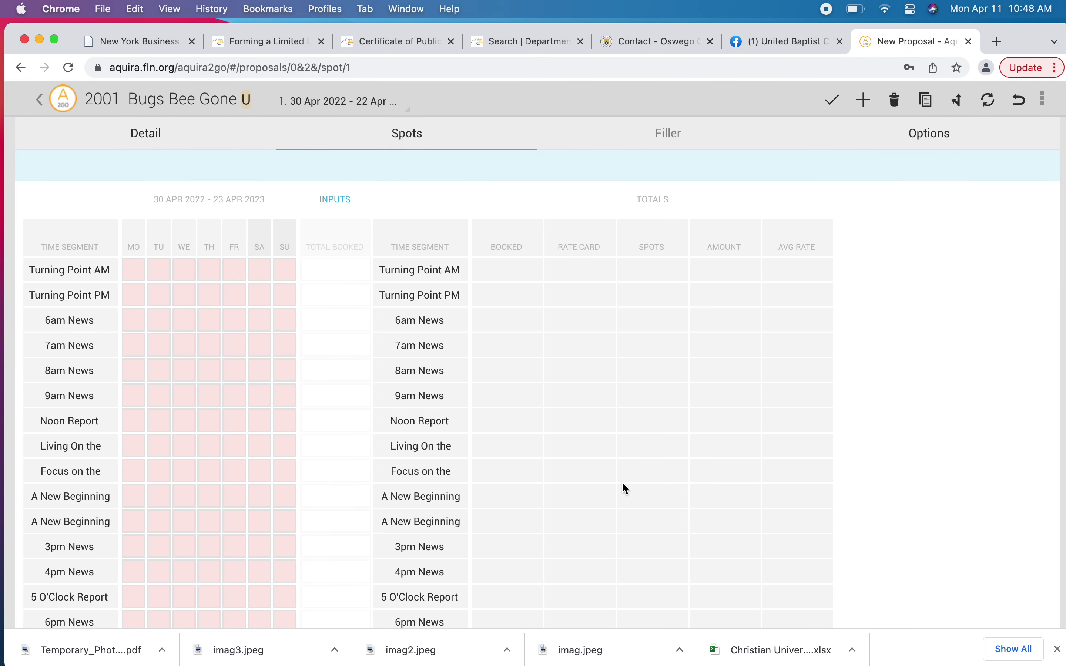
click(635, 202)
Collapse the weekday columns and expand the Inputs columns to view the Kid's Corner 8am row
click(225, 200)
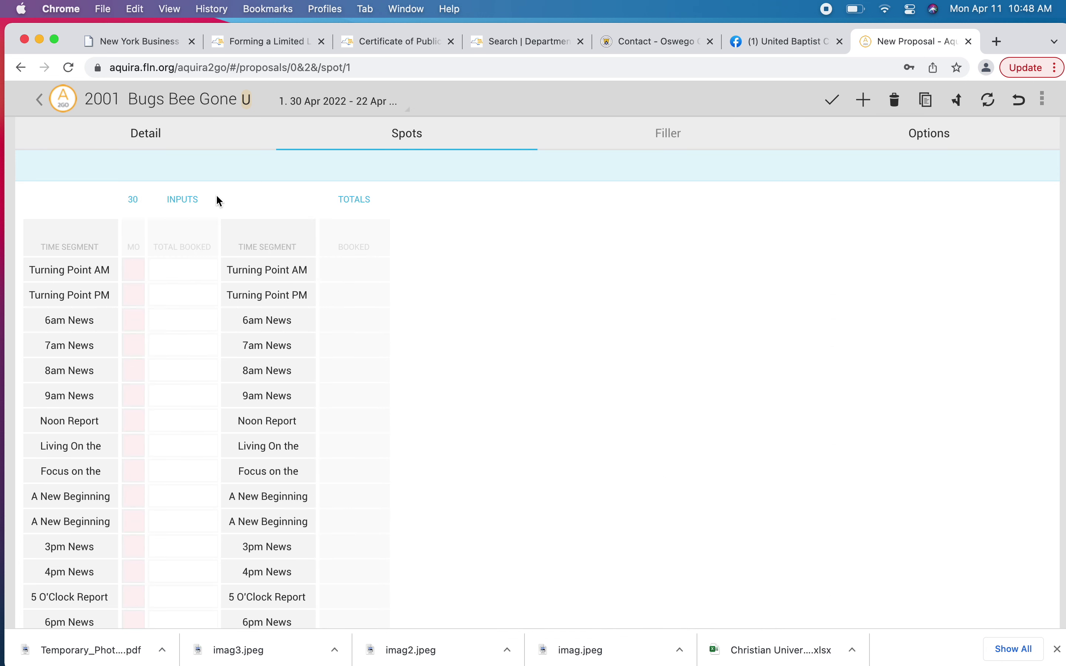
click(131, 200)
click(178, 202)
click(179, 201)
scroll(264, 287, down, 10)
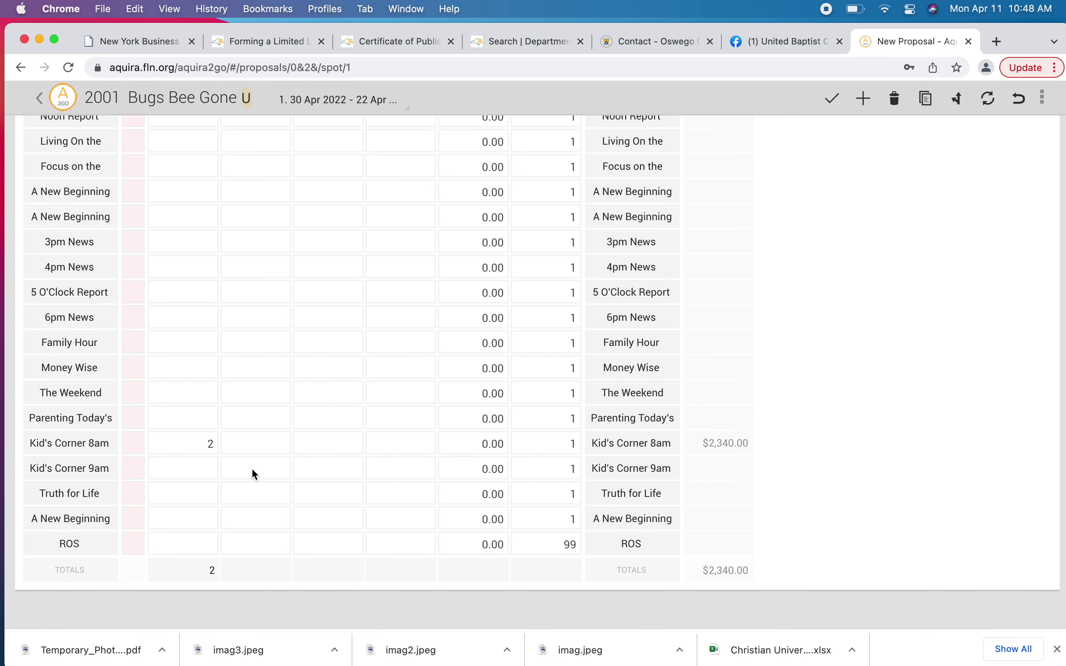
In the week-by-week breakdown of Kid's Corner 8am, clear the Saturday spots for Region 3 in week 5, 23 to 29 May 2022
click(96, 454)
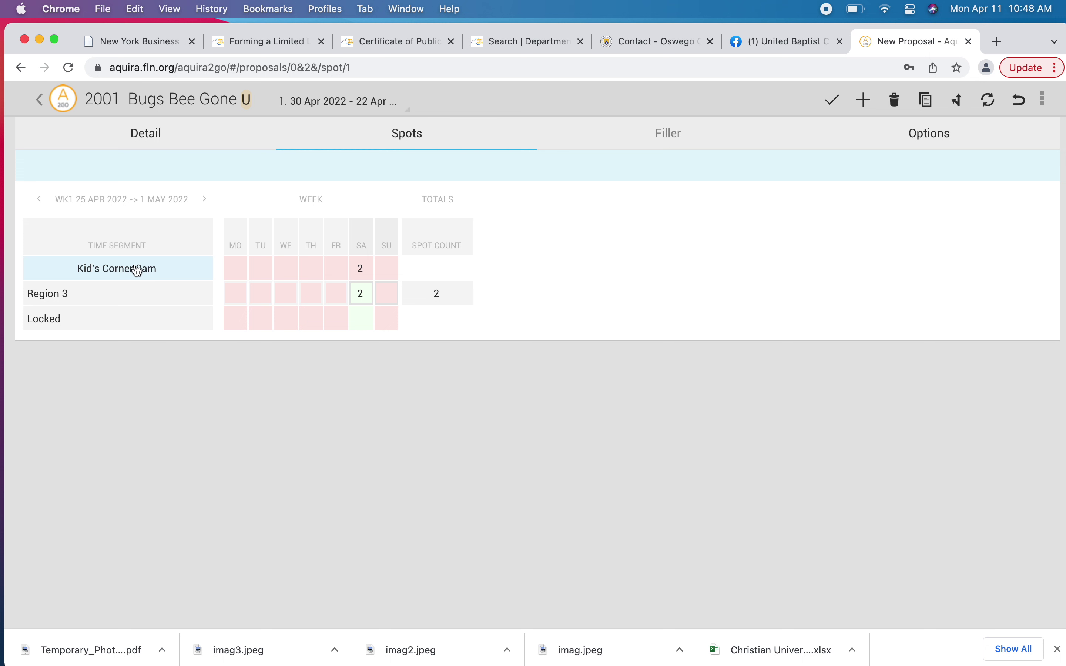
click(208, 200)
click(206, 204)
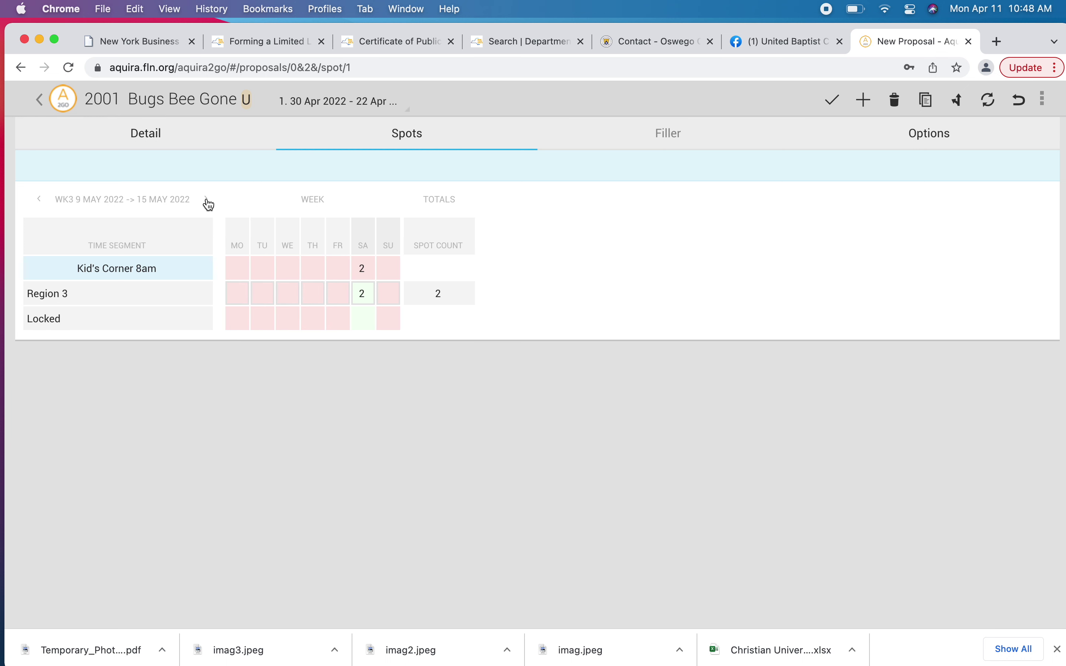
click(207, 198)
click(209, 199)
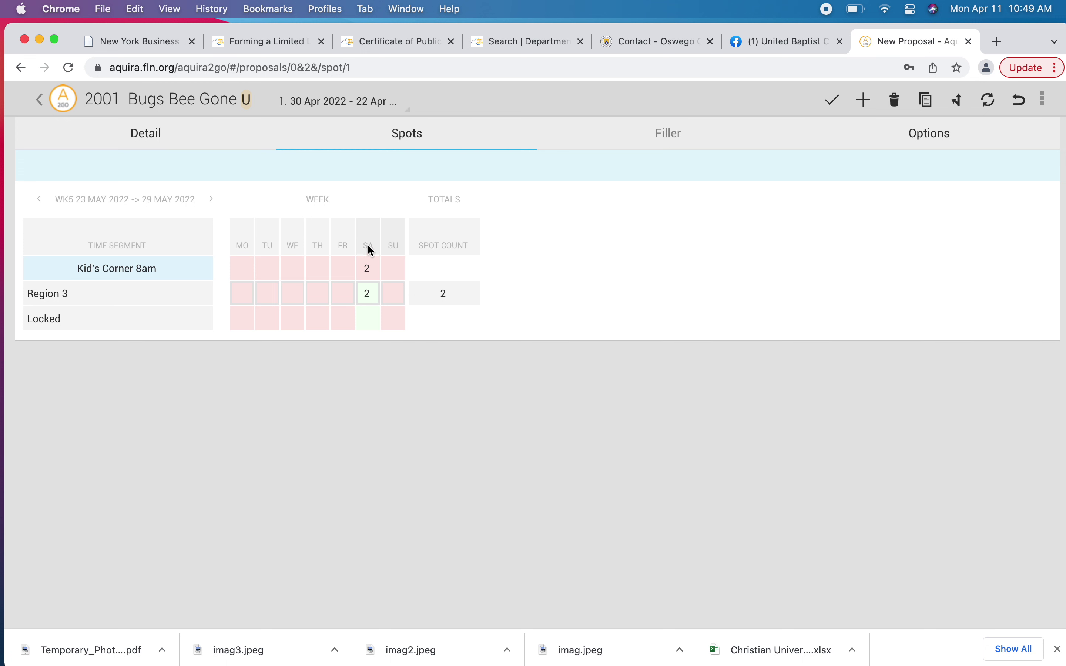
click(366, 294)
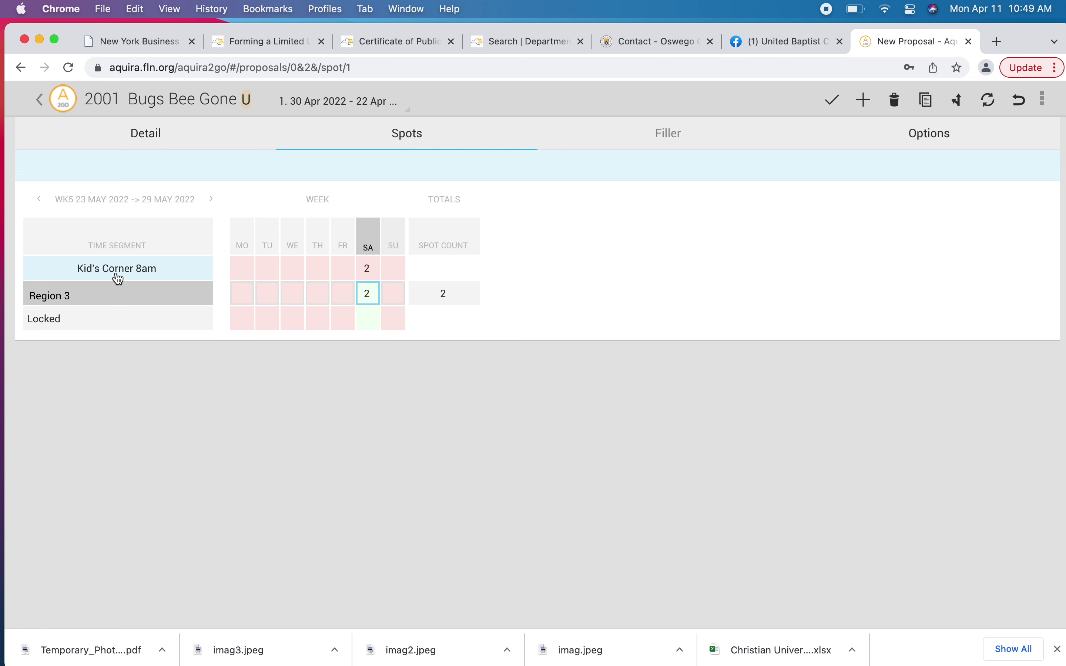
key(BackSpace)
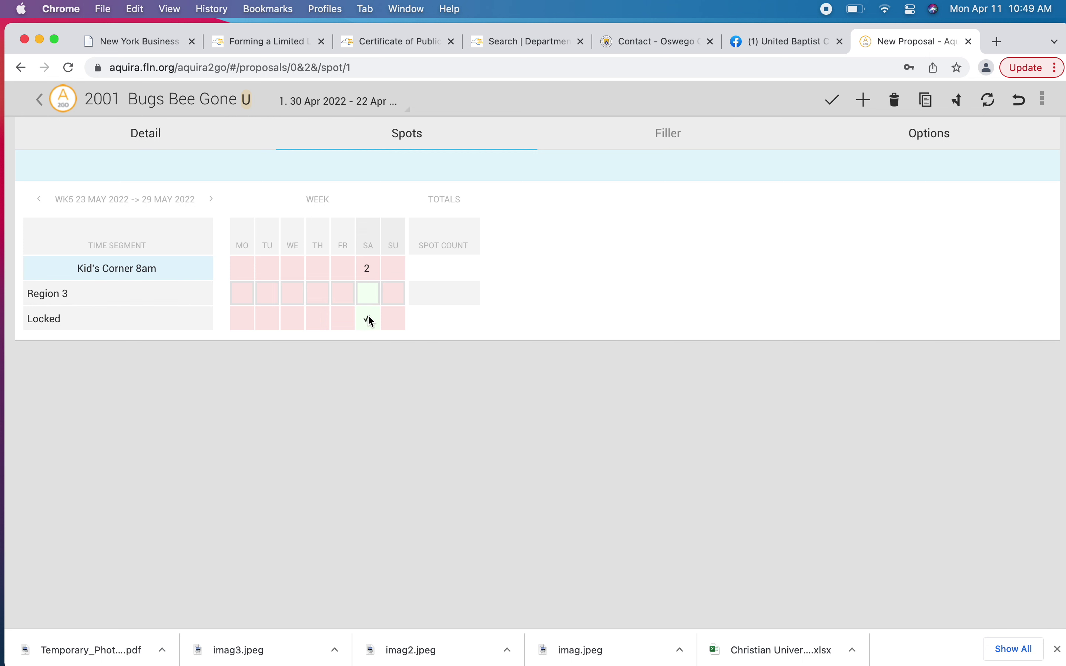
Clear the Saturday Kid's Corner 8am spots for Region 3 in week 9, 20 to 26 June 2022
click(218, 199)
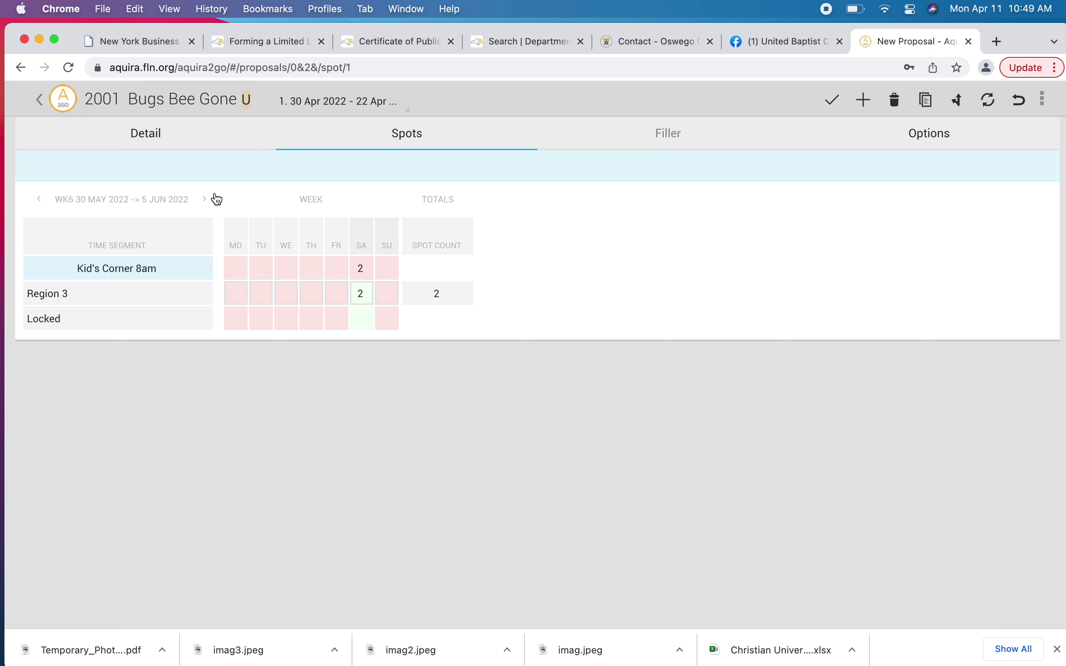
click(205, 200)
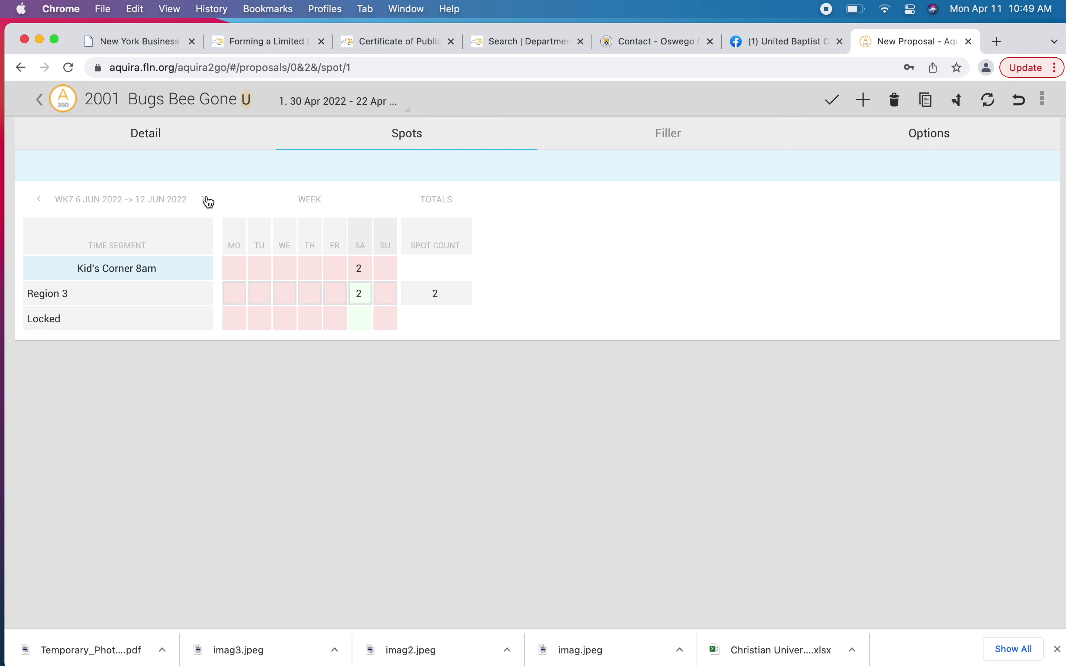
click(208, 201)
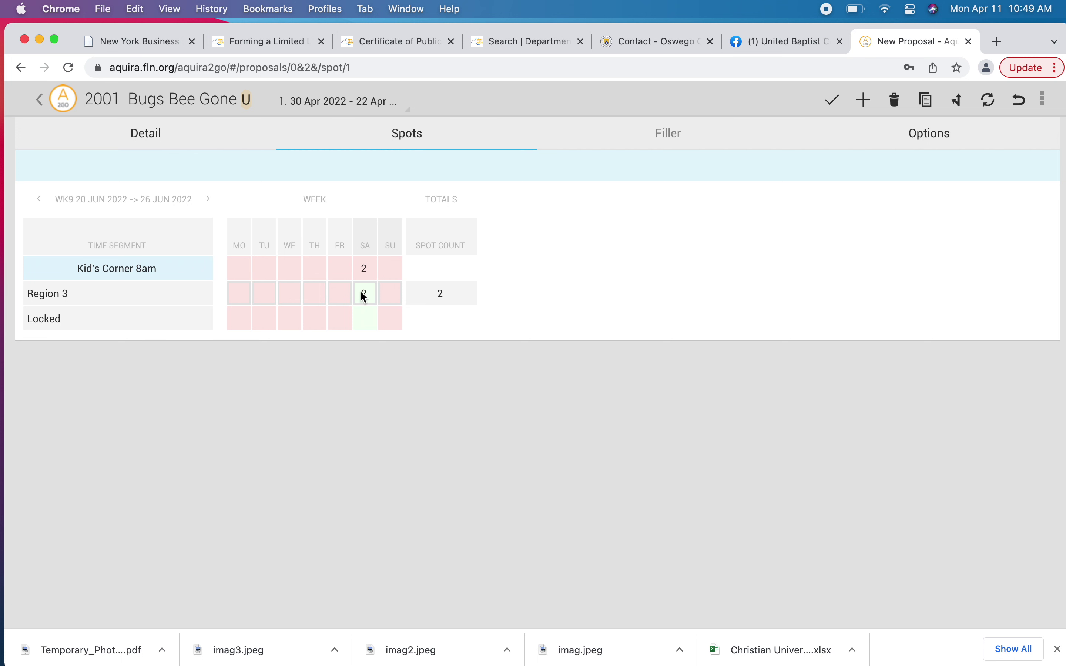
click(369, 295)
key(BackSpace)
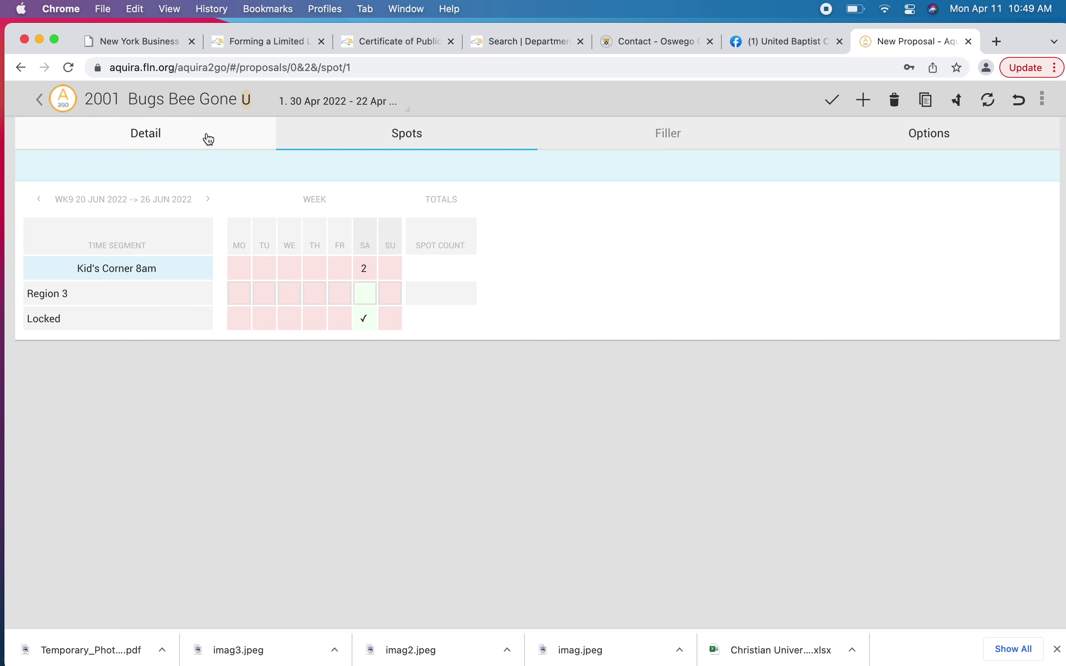
In the spot line's details, enter 52 as the number of weeks
click(209, 139)
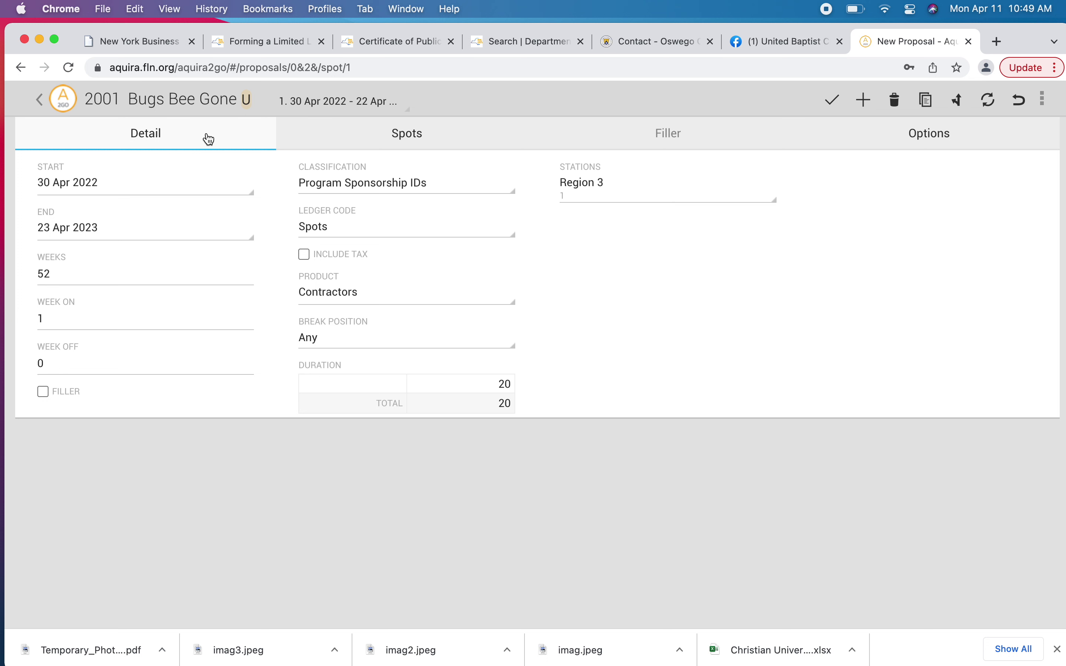
click(49, 276)
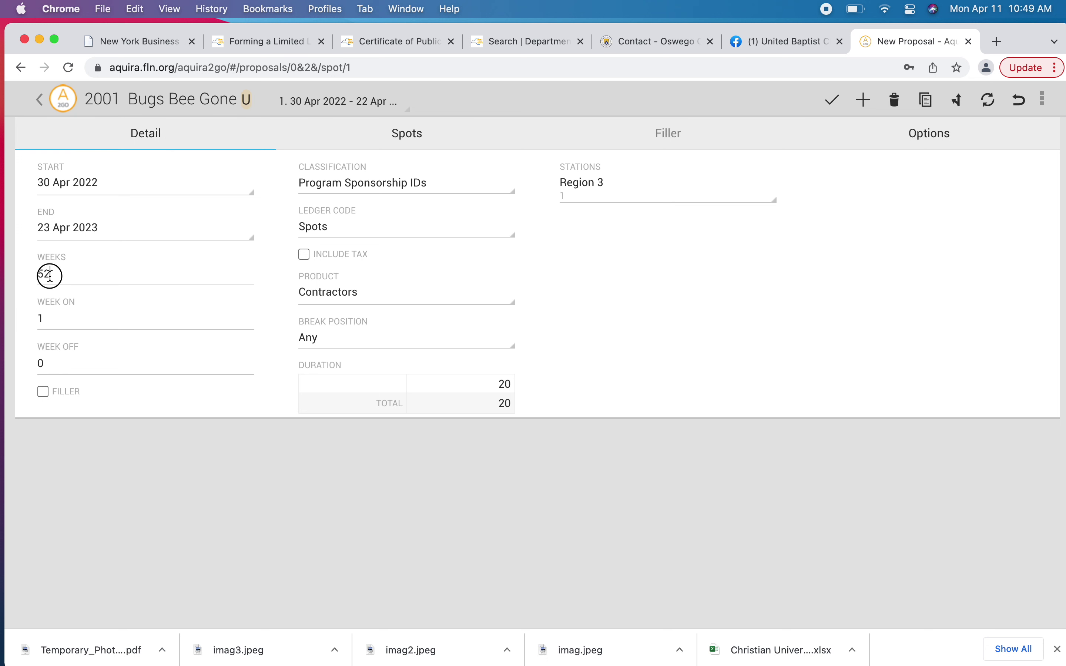
drag(49, 276, 7, 280)
text(52)
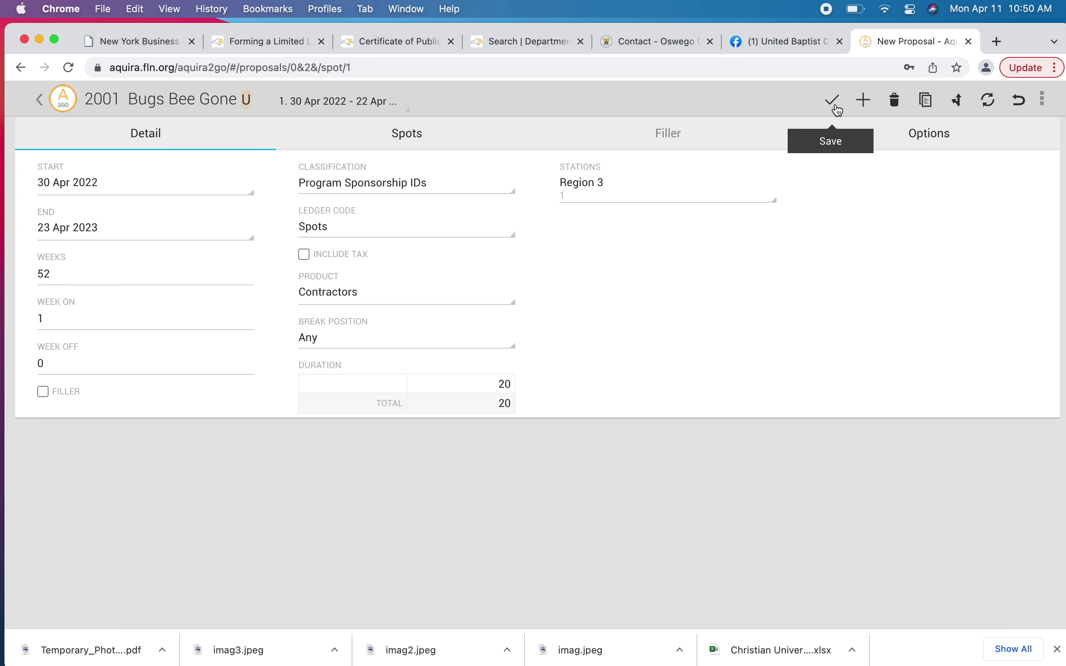
Leave the Bugs Bee Gone proposal without saving and confirm its cancellation to return to the proposals list
click(40, 104)
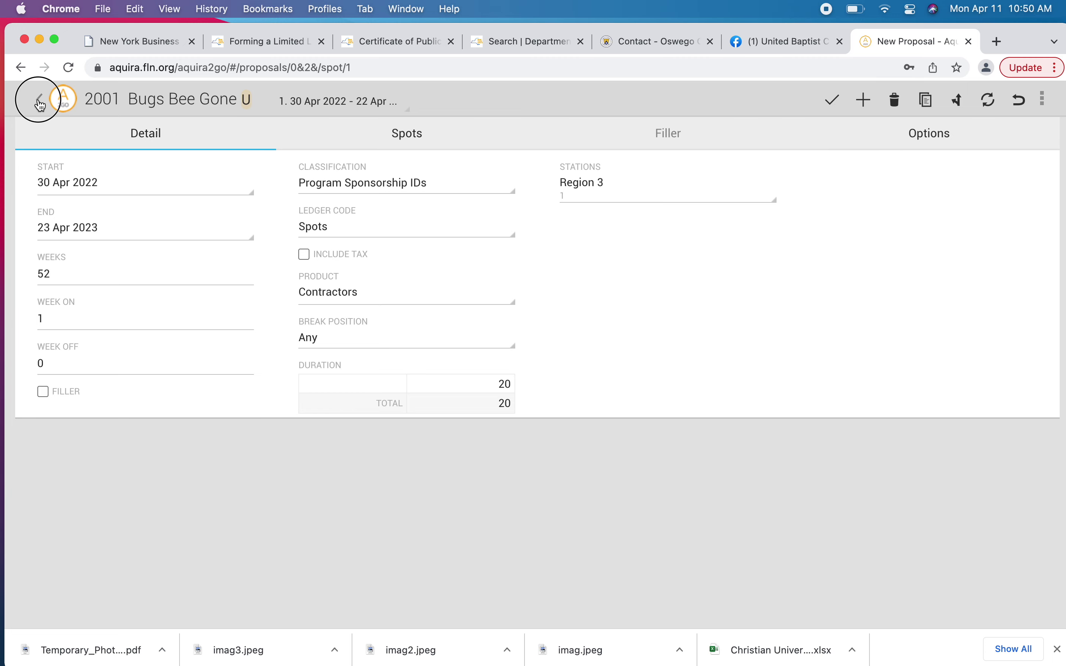
click(39, 100)
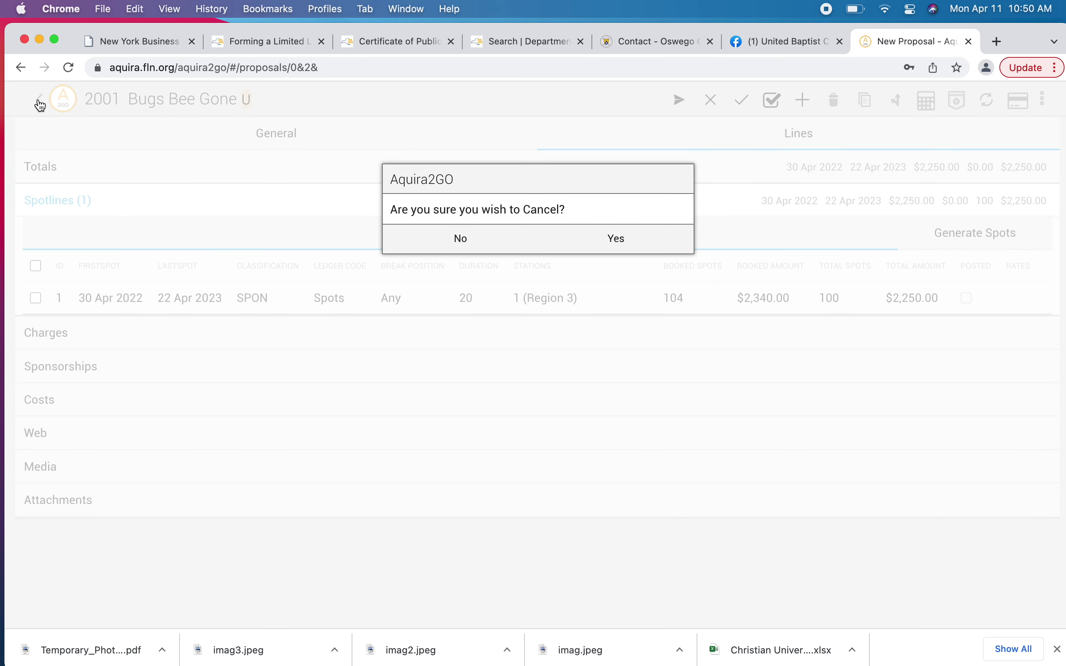
click(615, 242)
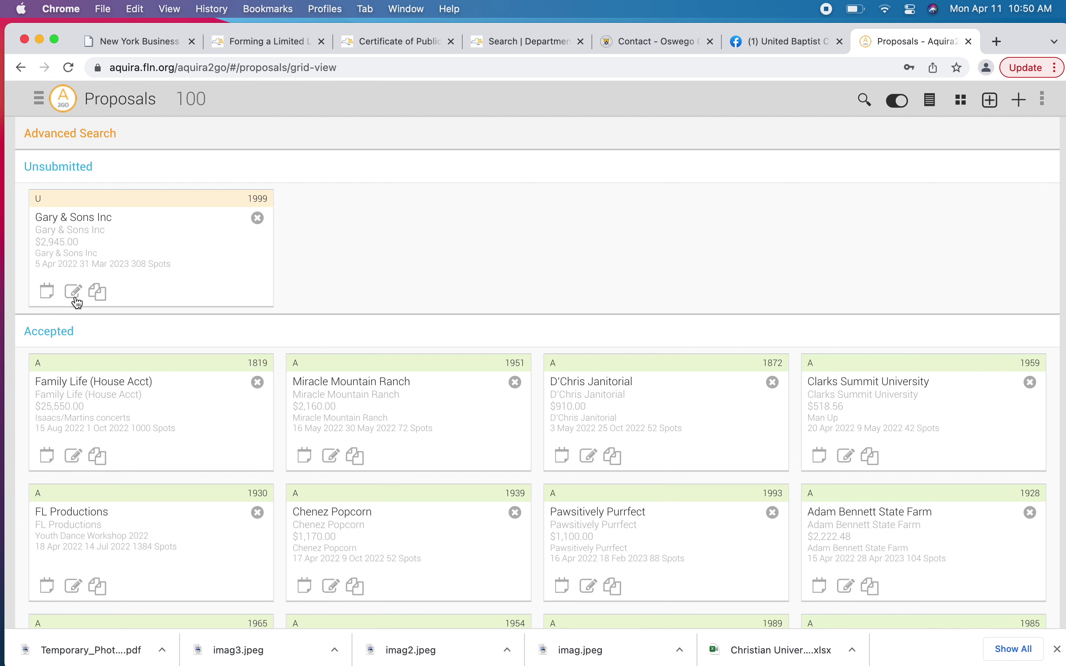
Run the Proposal/Contract Confirmation report as a PDF for the unsubmitted Gary & Sons Inc proposal
click(47, 292)
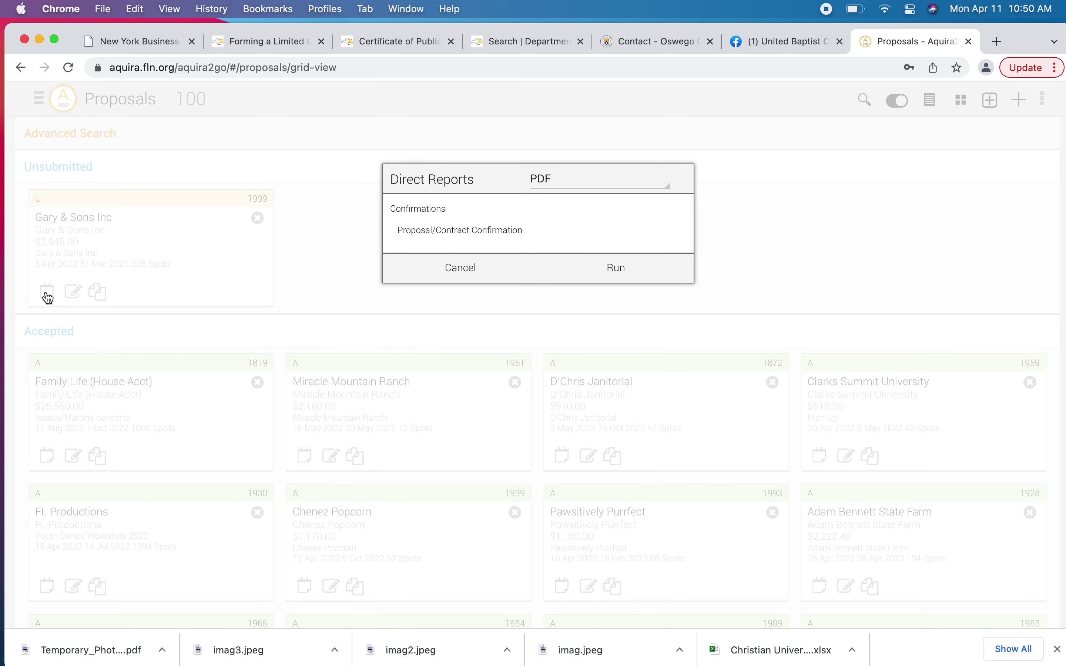
click(439, 237)
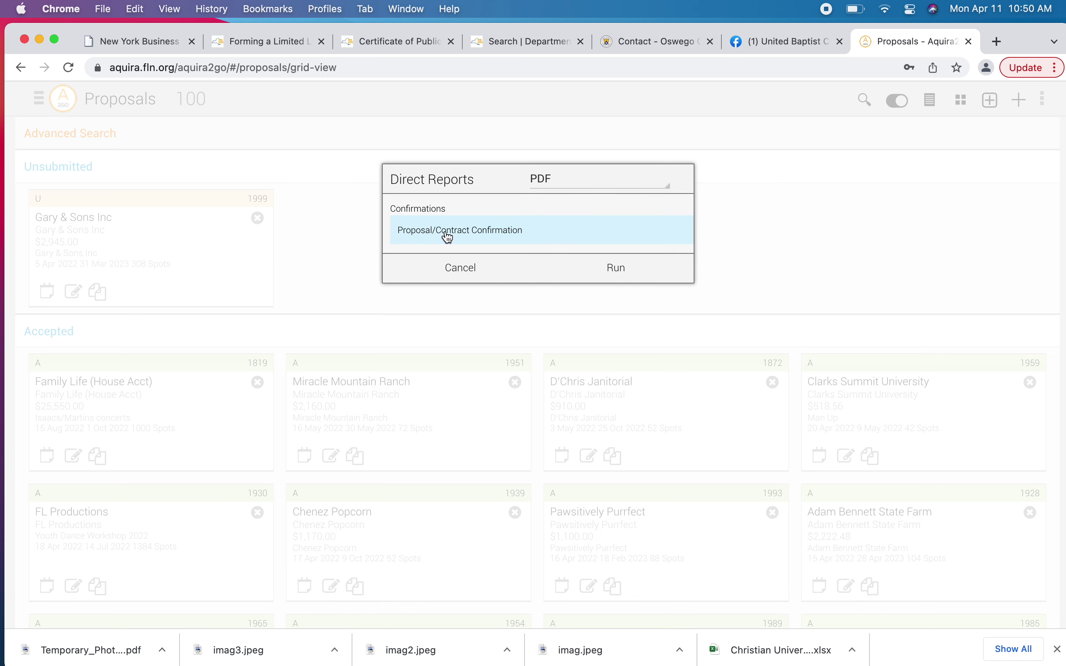
click(604, 269)
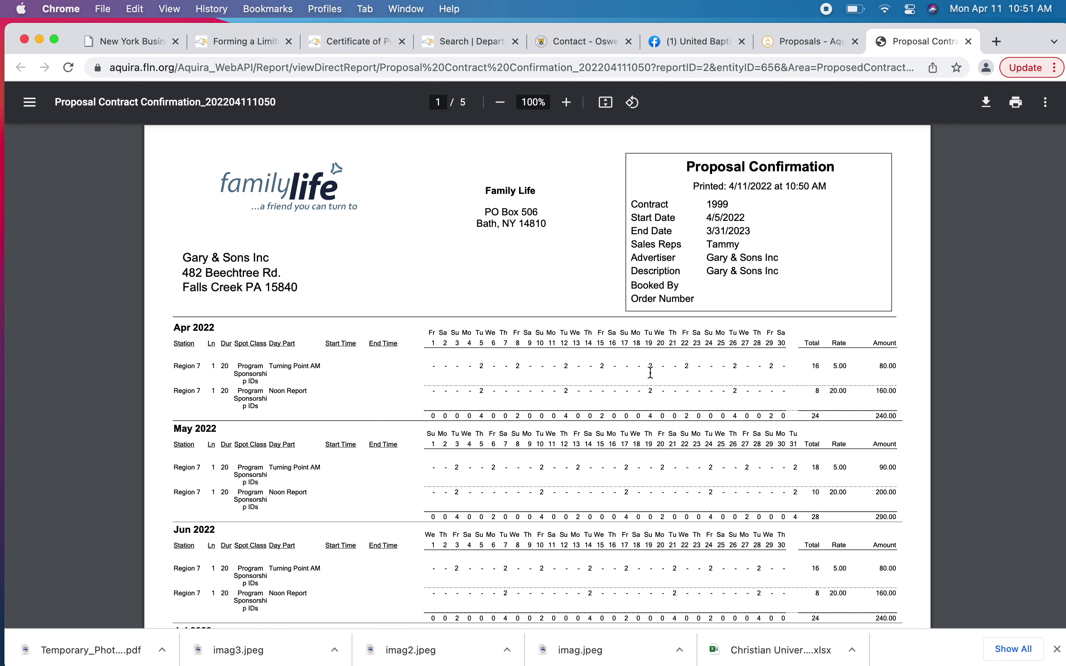
Examine the confirmation's day-by-day spot schedule and monthly amounts for April, May and June 2022
scroll(651, 373, down, 2)
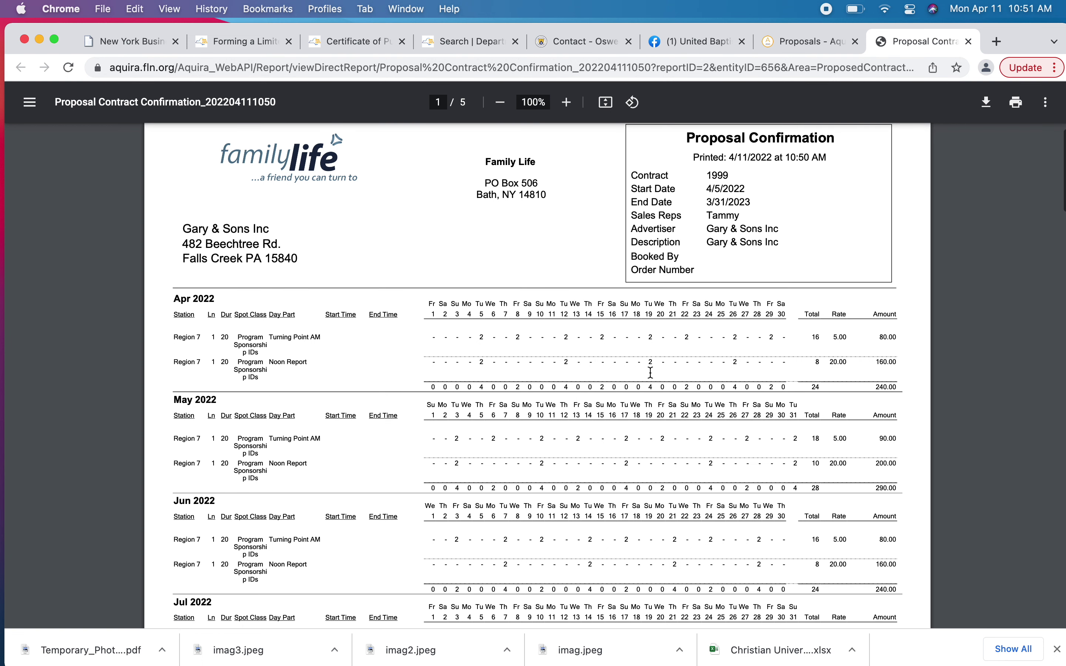
scroll(651, 373, down, 1)
scroll(651, 373, down, 2)
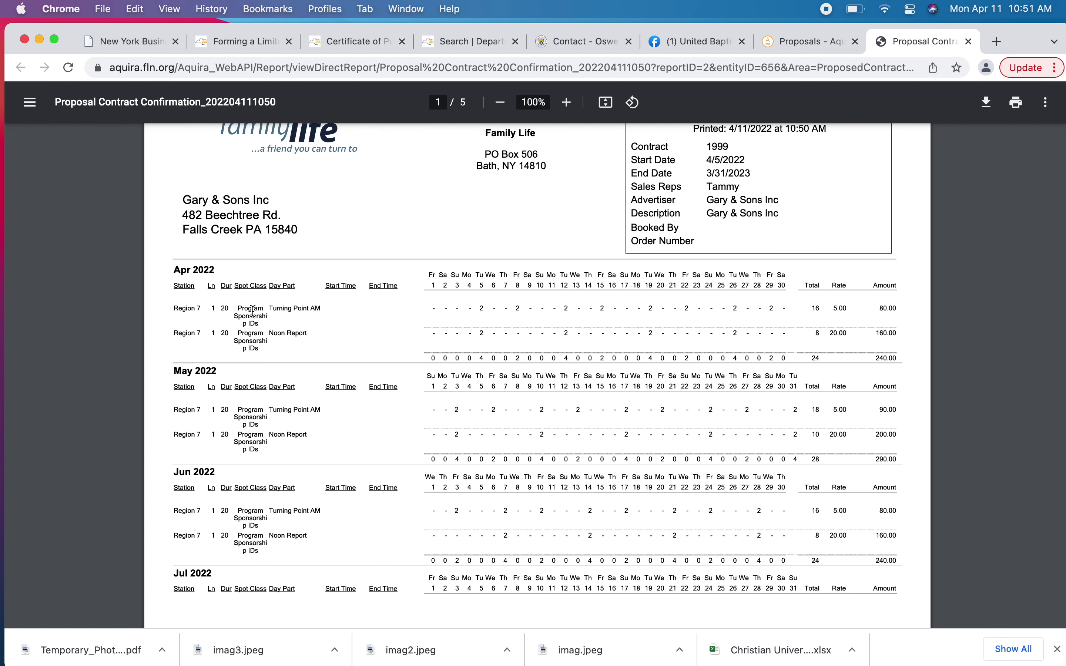
drag(479, 309, 488, 308)
scroll(769, 388, down, 2)
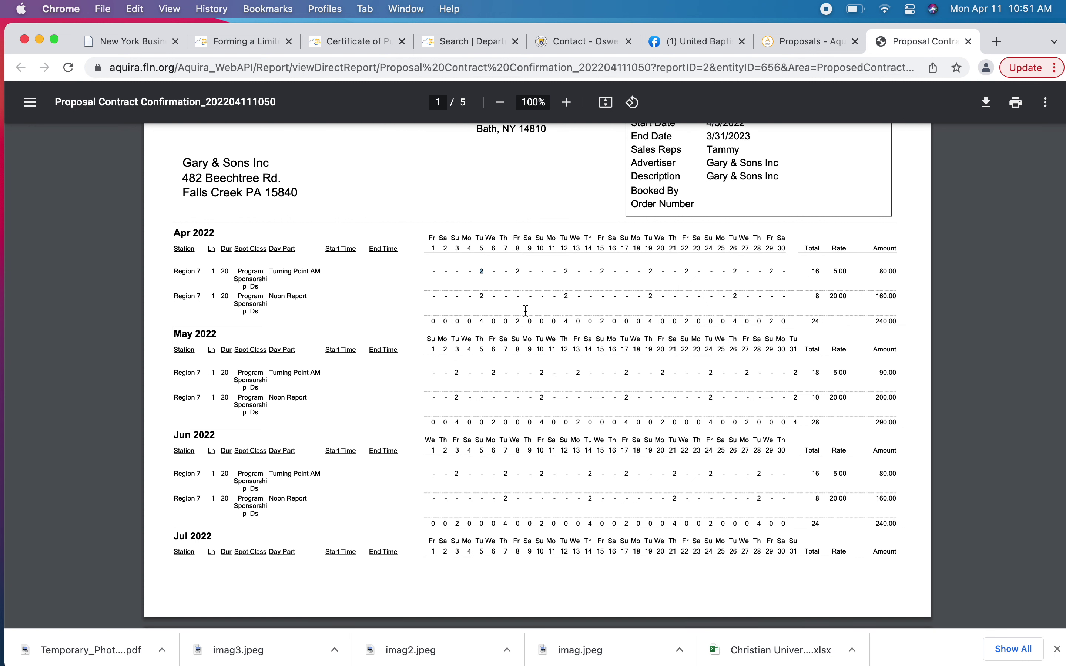
drag(174, 230, 302, 304)
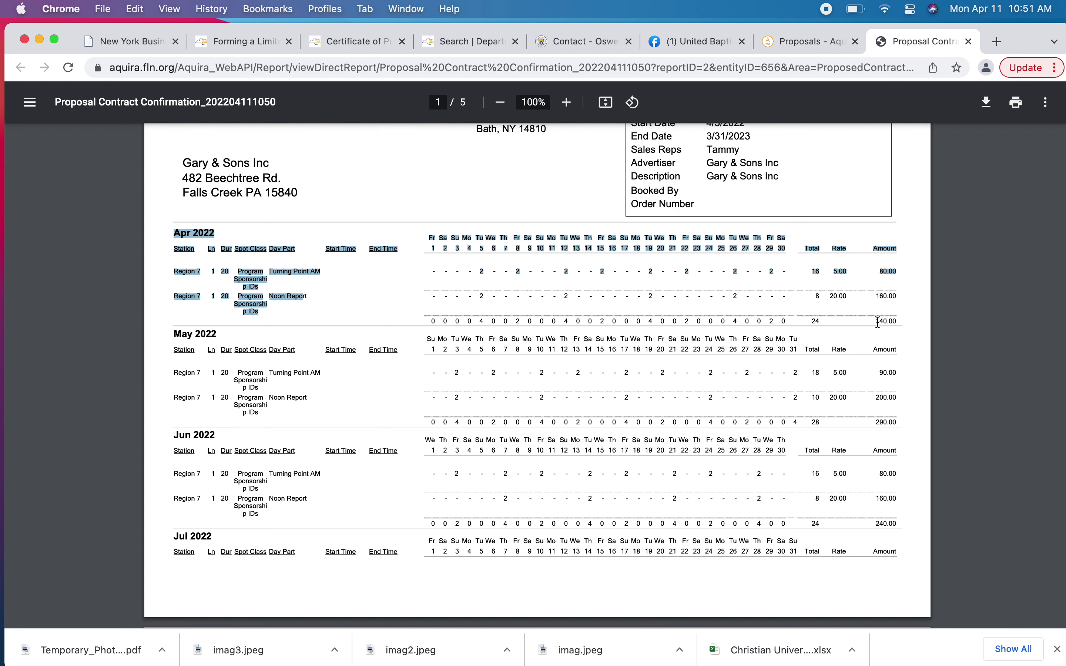
drag(876, 321, 899, 321)
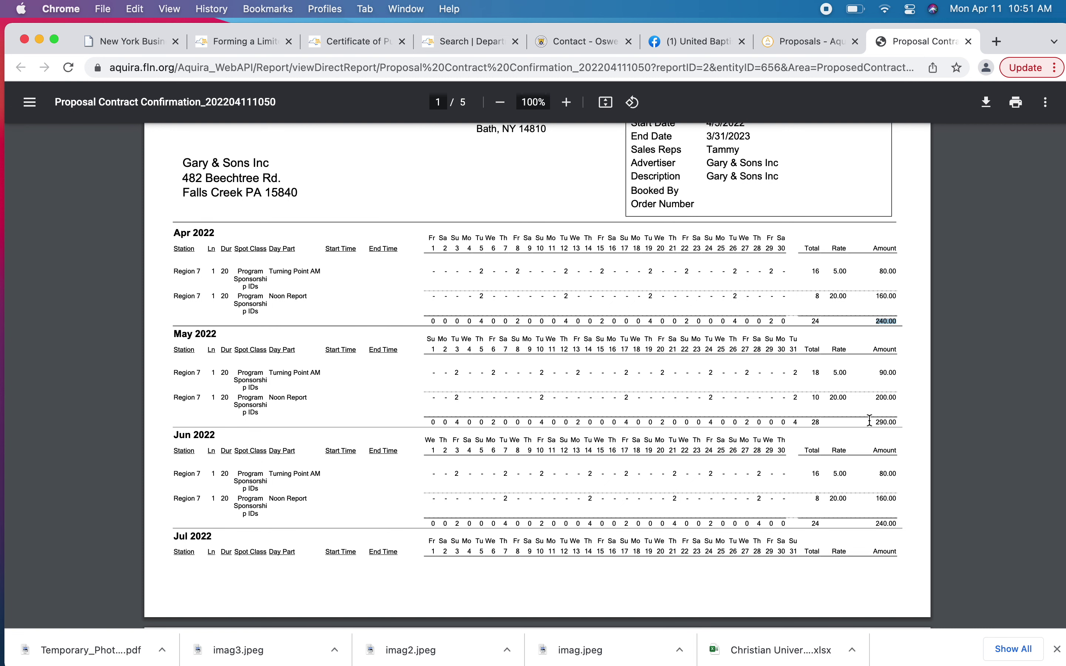
drag(871, 423, 909, 423)
scroll(910, 426, down, 1)
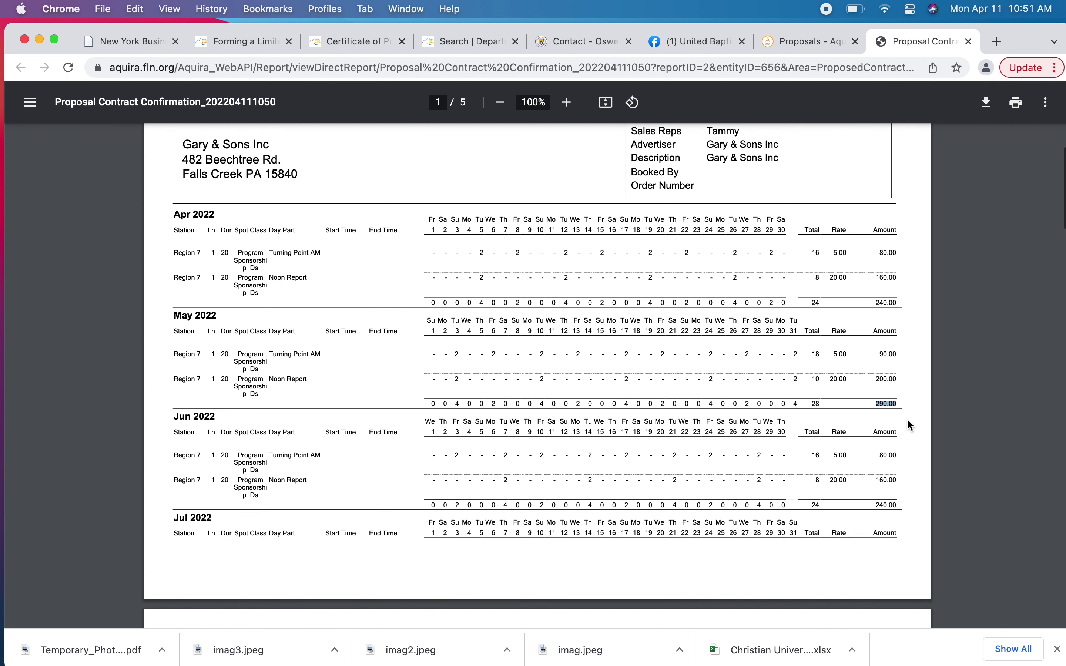
scroll(911, 425, down, 1)
drag(873, 480, 904, 481)
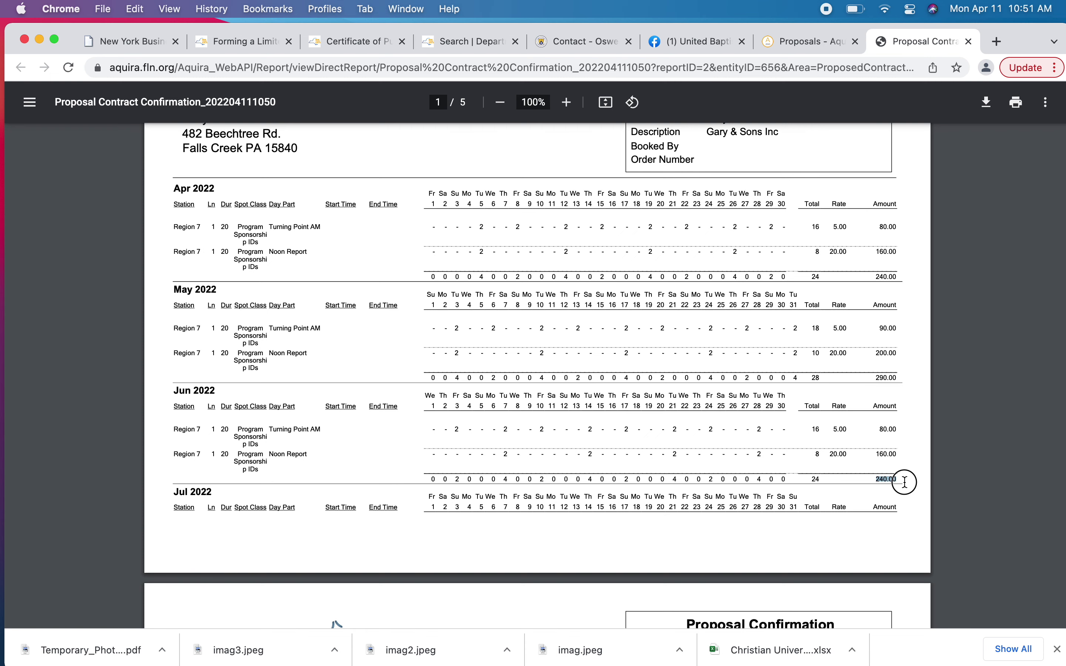
Examine the confirmation's Monthly Summary, including spot counts, discounts, overall totals, and the closing net amount and terms
scroll(904, 482, down, 20)
scroll(904, 482, down, 15)
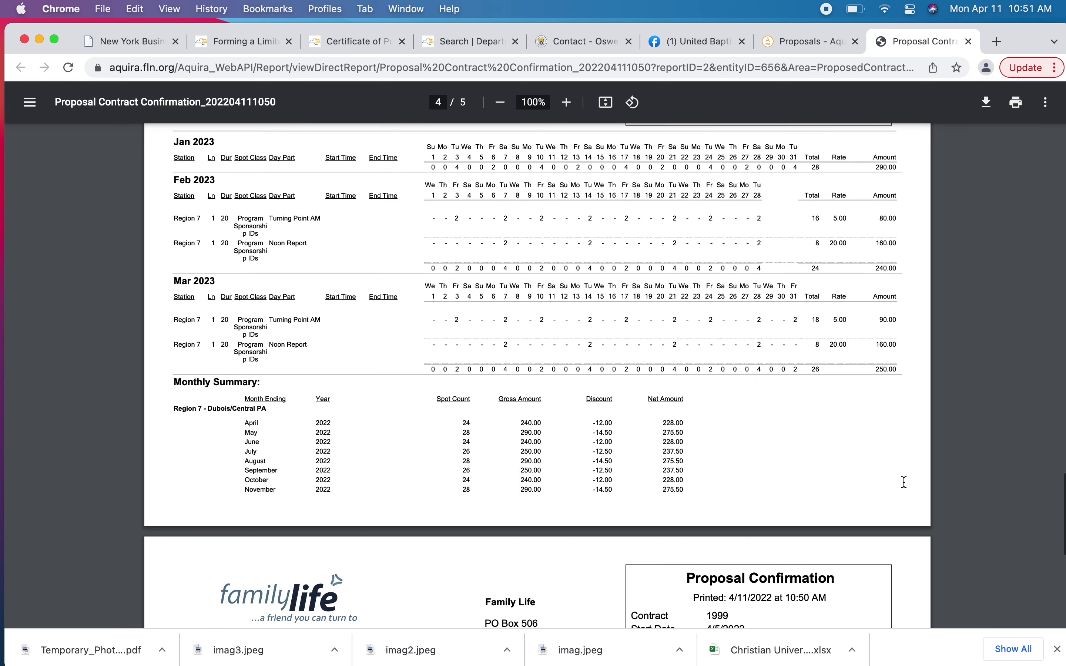
scroll(904, 482, down, 8)
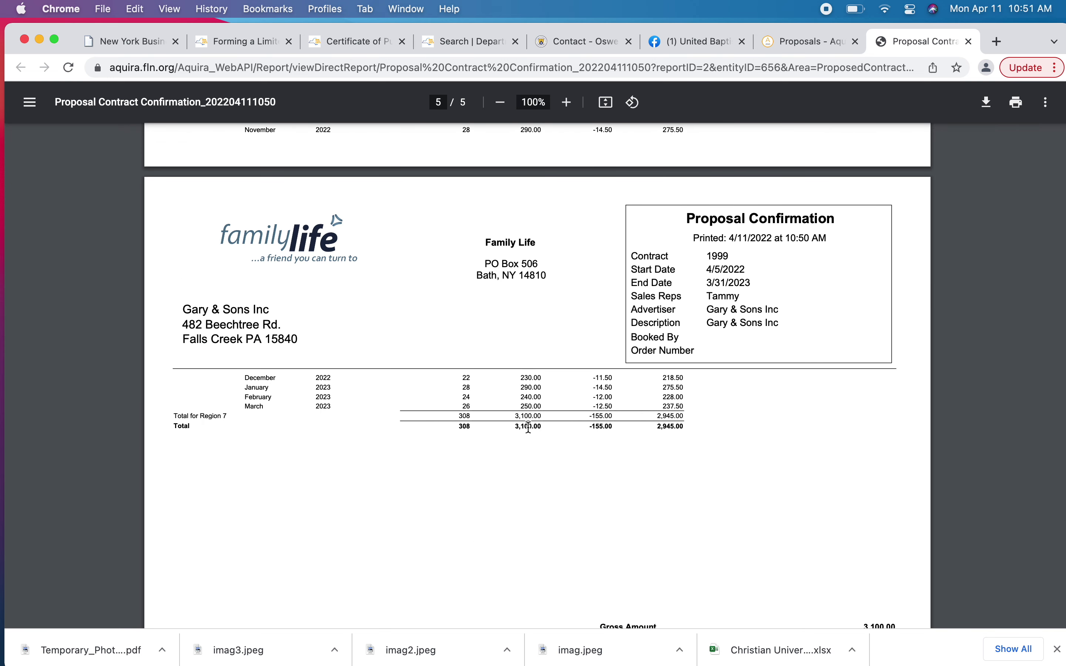
scroll(515, 429, up, 5)
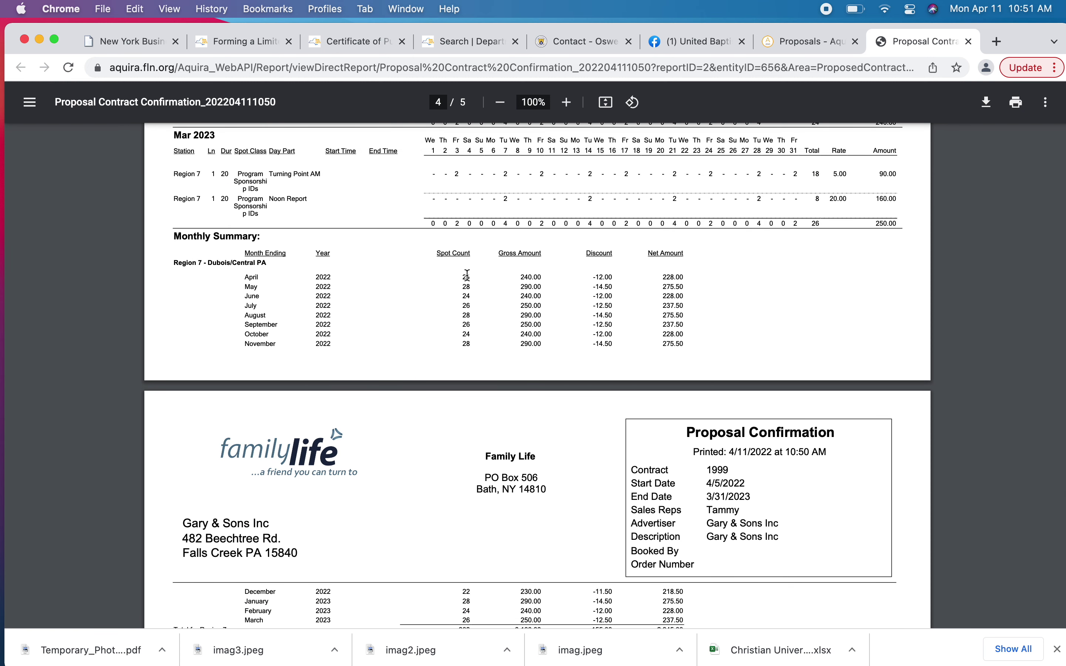
drag(595, 278, 619, 336)
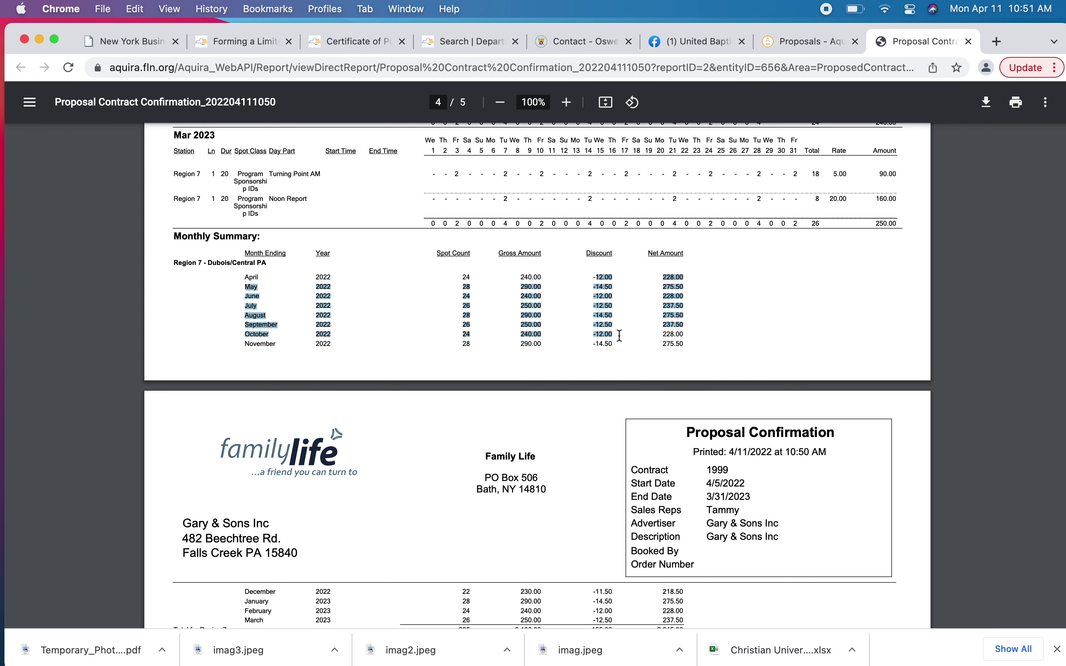
click(619, 335)
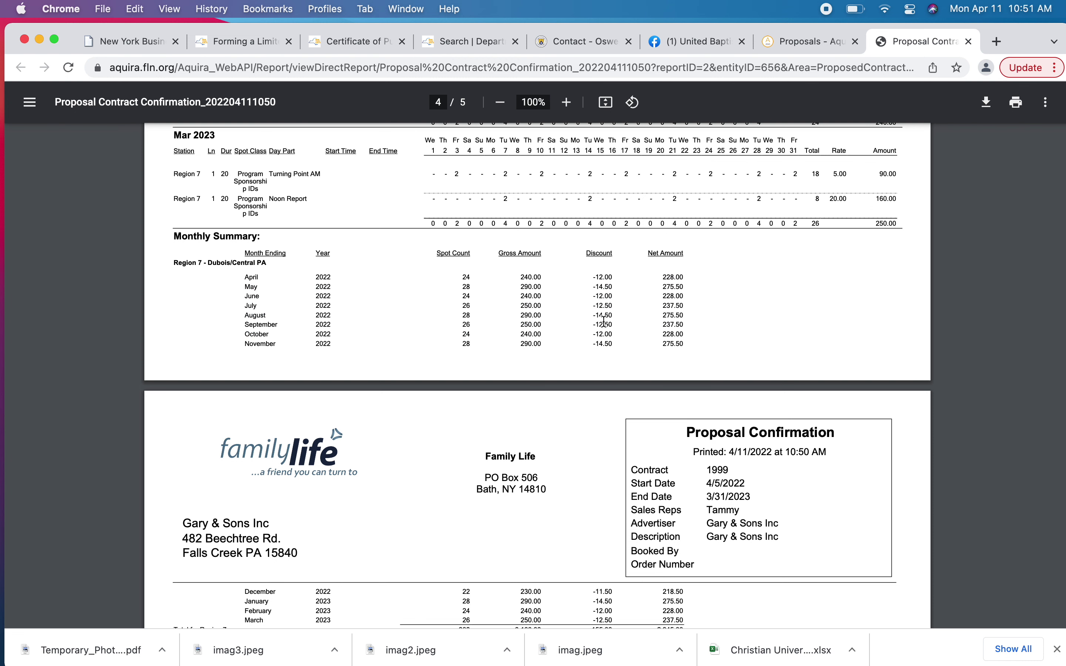
scroll(604, 321, down, 2)
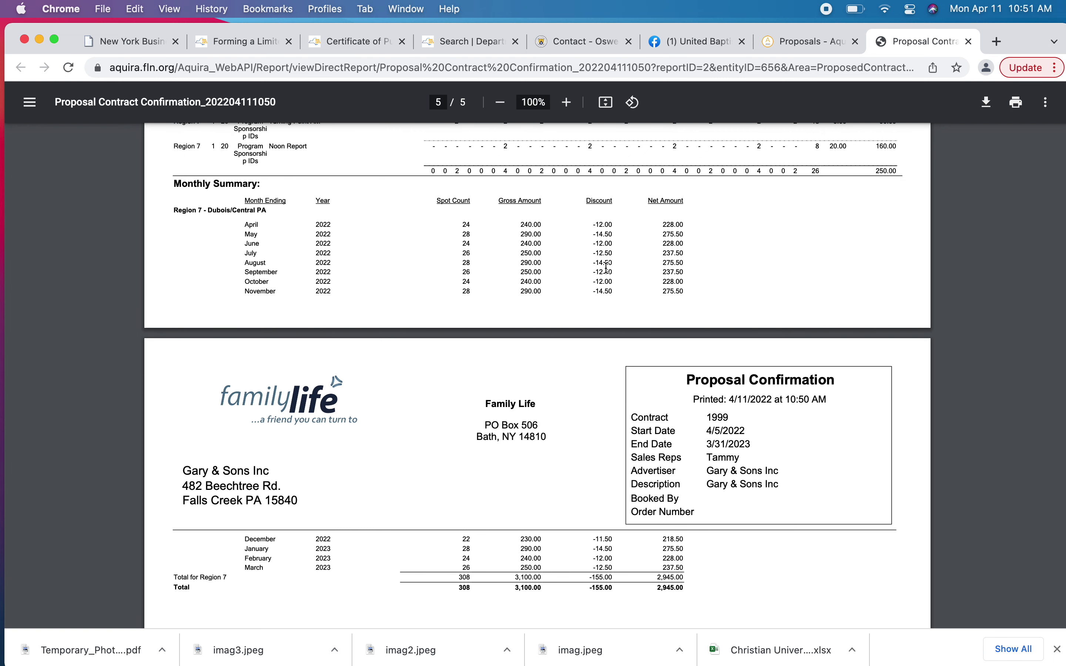
scroll(686, 474, down, 2)
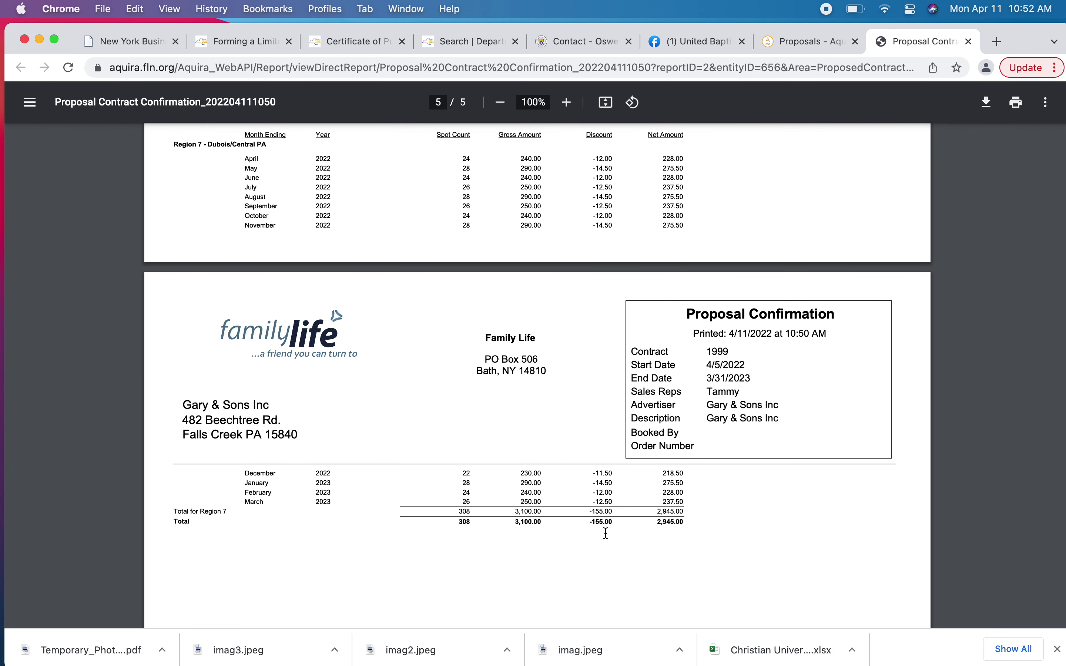
drag(617, 526, 582, 523)
drag(543, 525, 454, 523)
scroll(586, 495, down, 5)
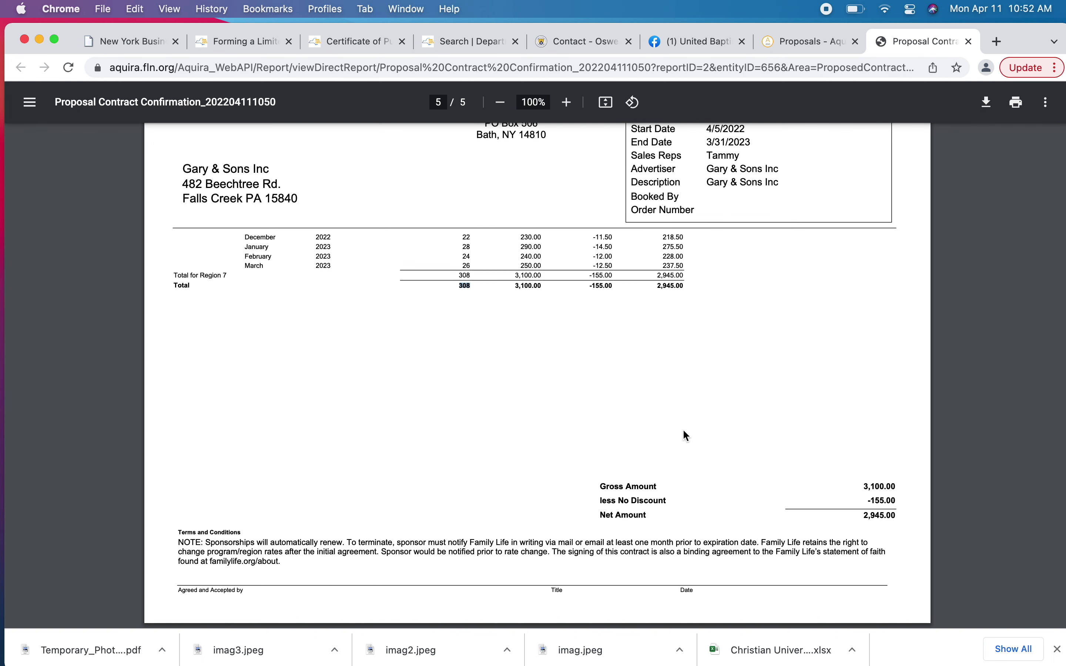
scroll(683, 432, up, 4)
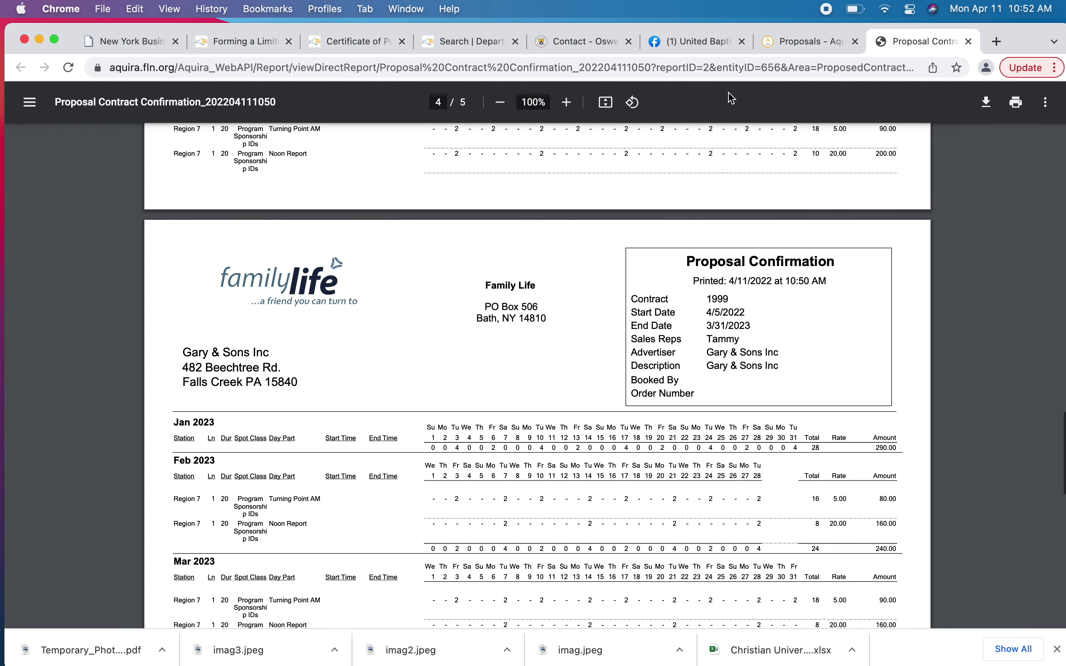
Return to the proposals list and open the unsubmitted Gary & Sons Inc proposal
click(796, 41)
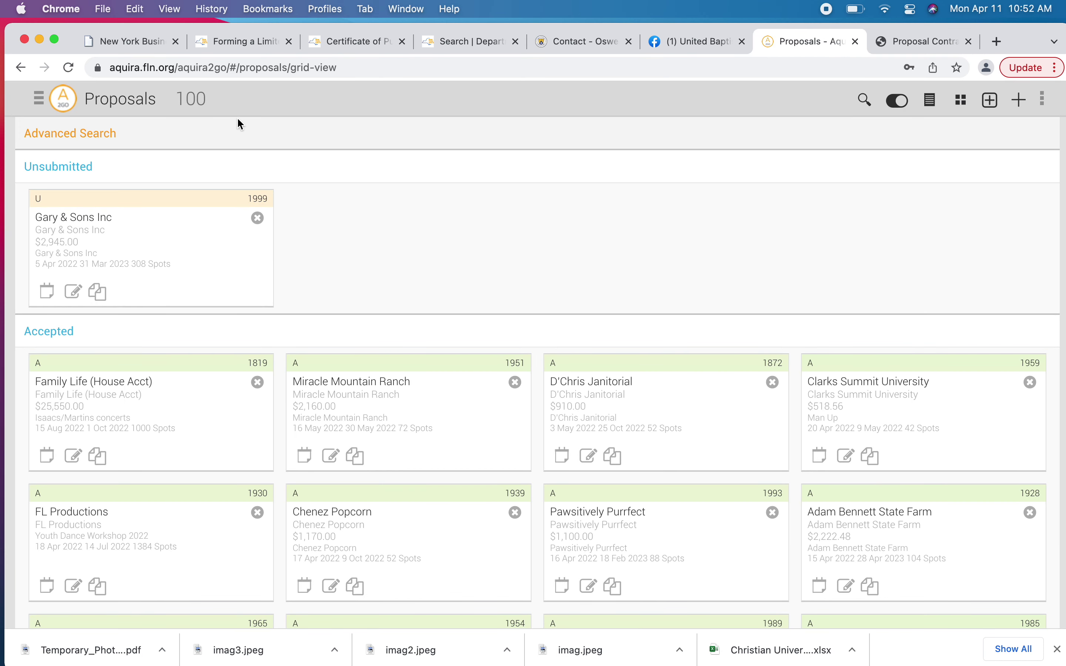
click(167, 215)
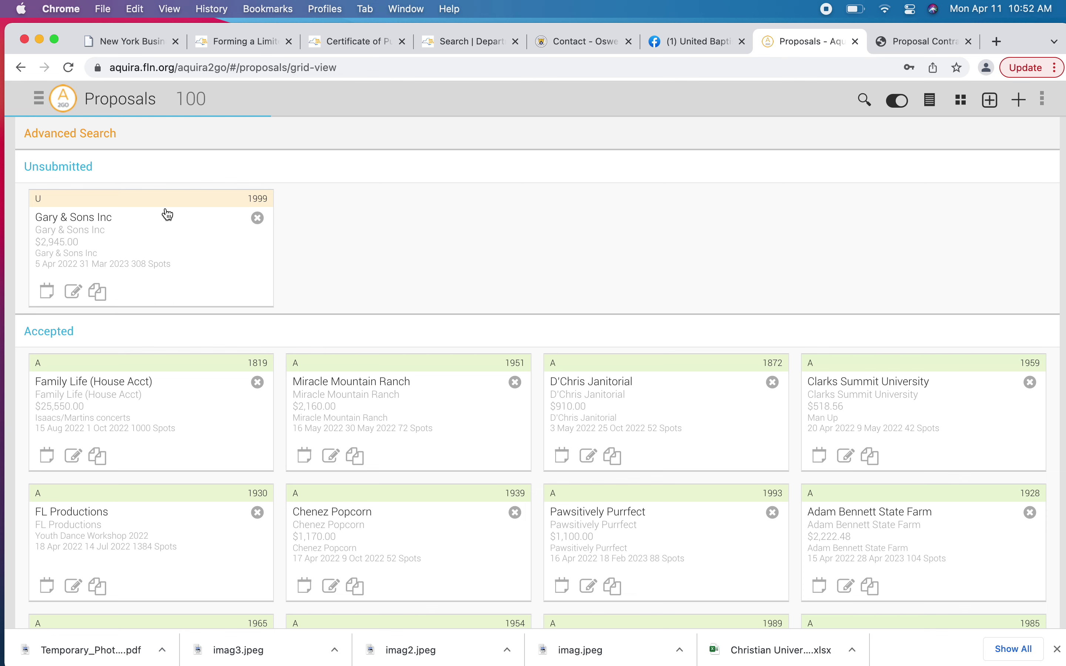